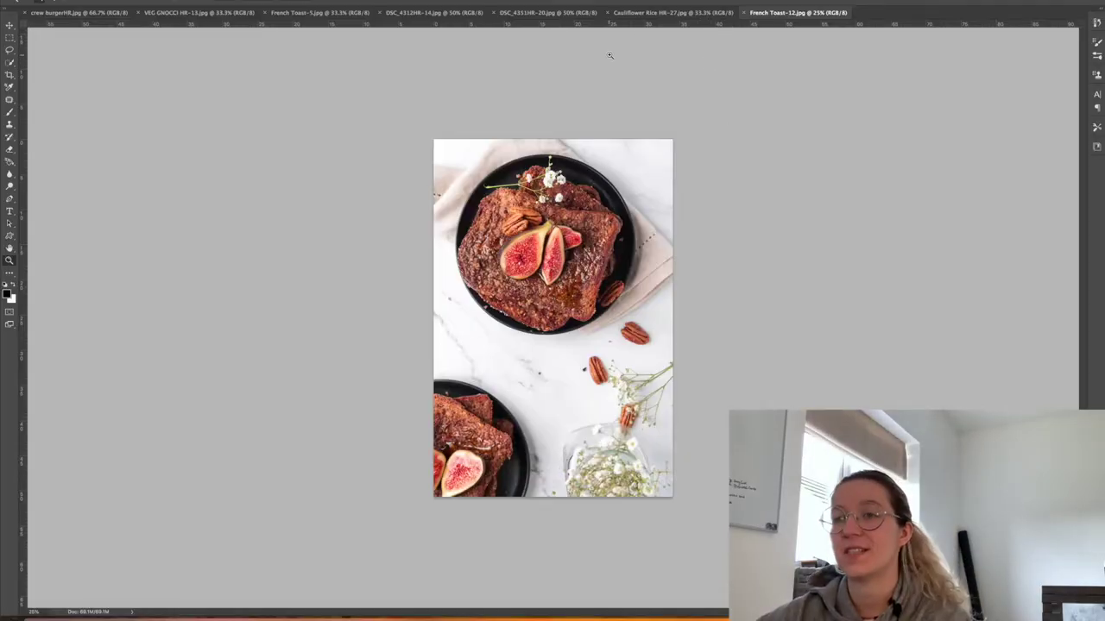
# Zoom in on the marble and patch out the dark speck beside the pecans.
pyautogui.click(587, 373)
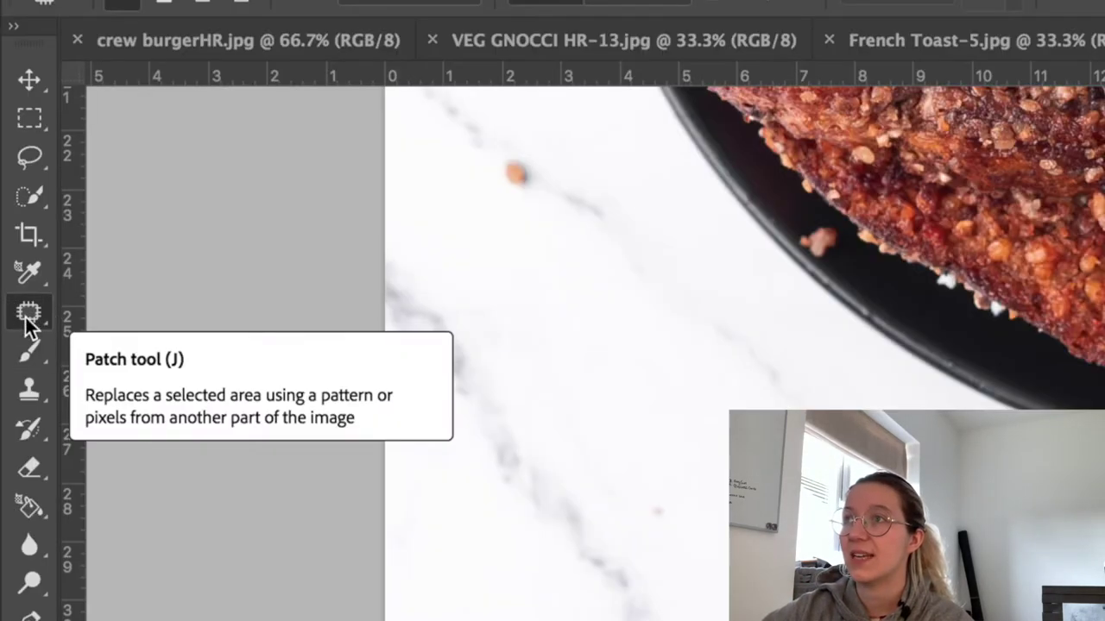
pyautogui.click(28, 312)
pyautogui.moveTo(516, 250)
pyautogui.mouseDown()
pyautogui.moveTo(535, 257)
pyautogui.moveTo(532, 238)
pyautogui.moveTo(511, 250)
pyautogui.moveTo(521, 255)
pyautogui.mouseUp()
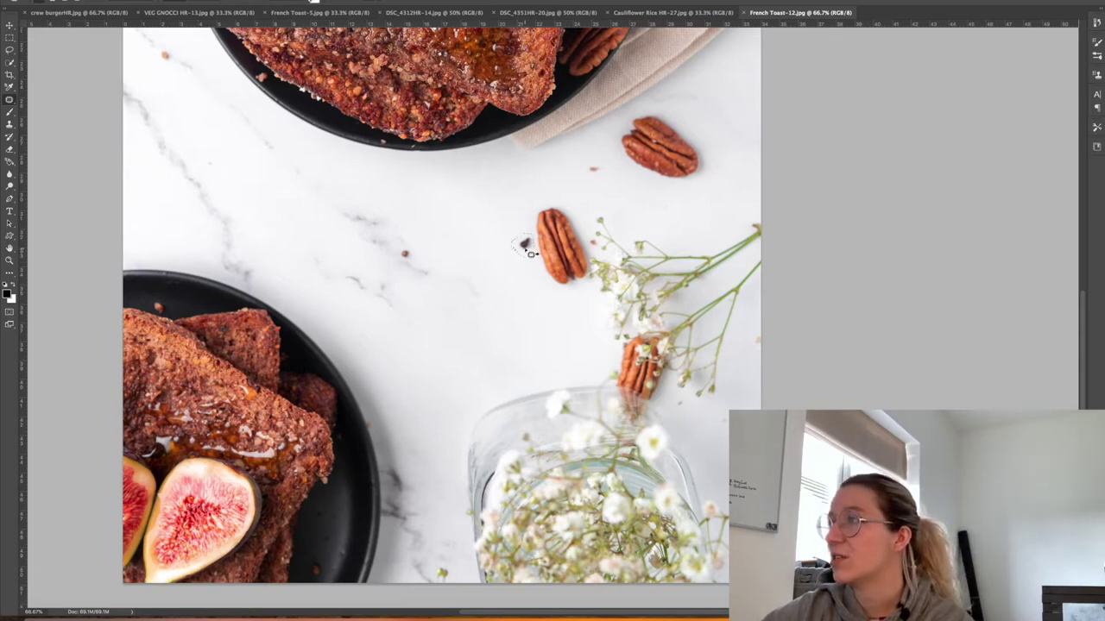
pyautogui.moveTo(530, 252); pyautogui.dragTo(497, 244)
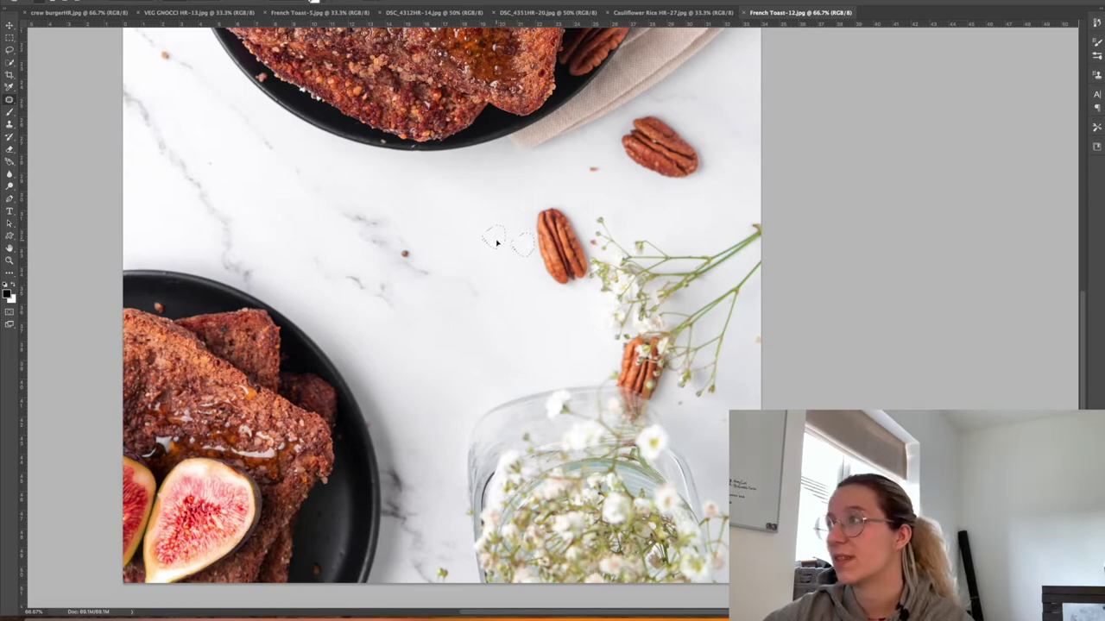
pyautogui.moveTo(498, 242); pyautogui.dragTo(499, 241)
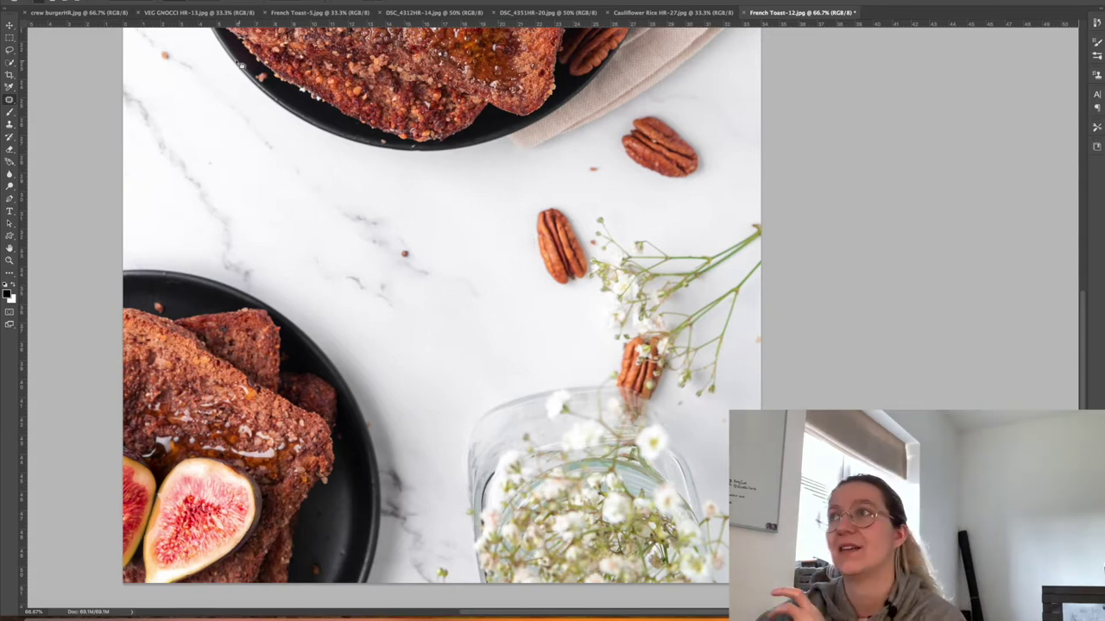
# Patch the specks near the top-left of the marble and below the pecan.
pyautogui.moveTo(166, 69)
pyautogui.mouseDown()
pyautogui.moveTo(180, 62)
pyautogui.moveTo(160, 48)
pyautogui.moveTo(172, 69)
pyautogui.moveTo(186, 67)
pyautogui.mouseUp()
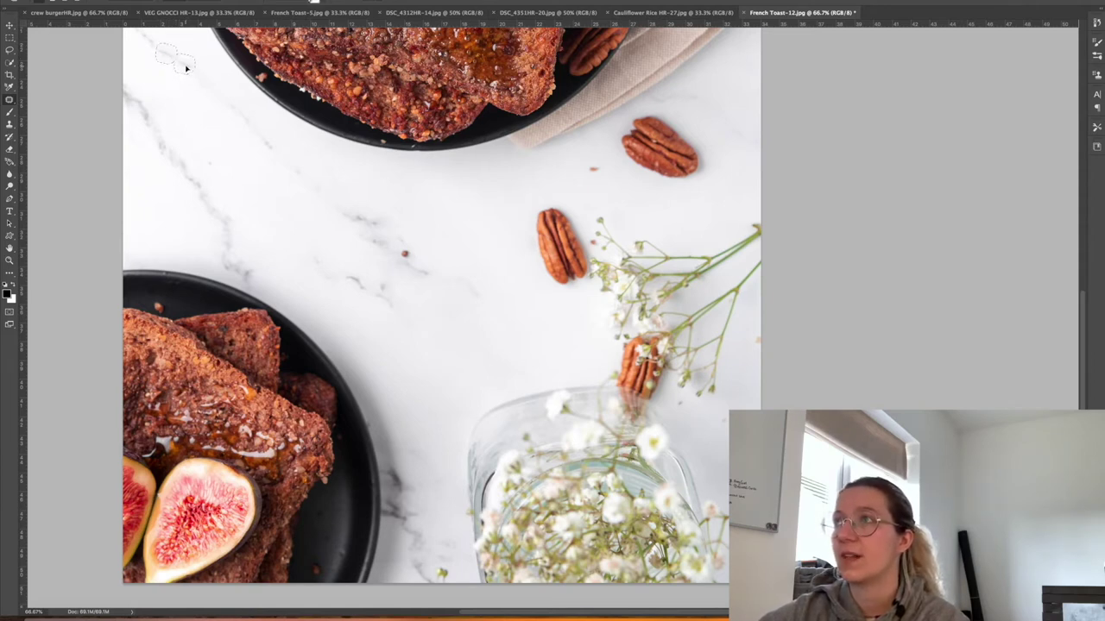
pyautogui.hotkey('ctrl', 'd')
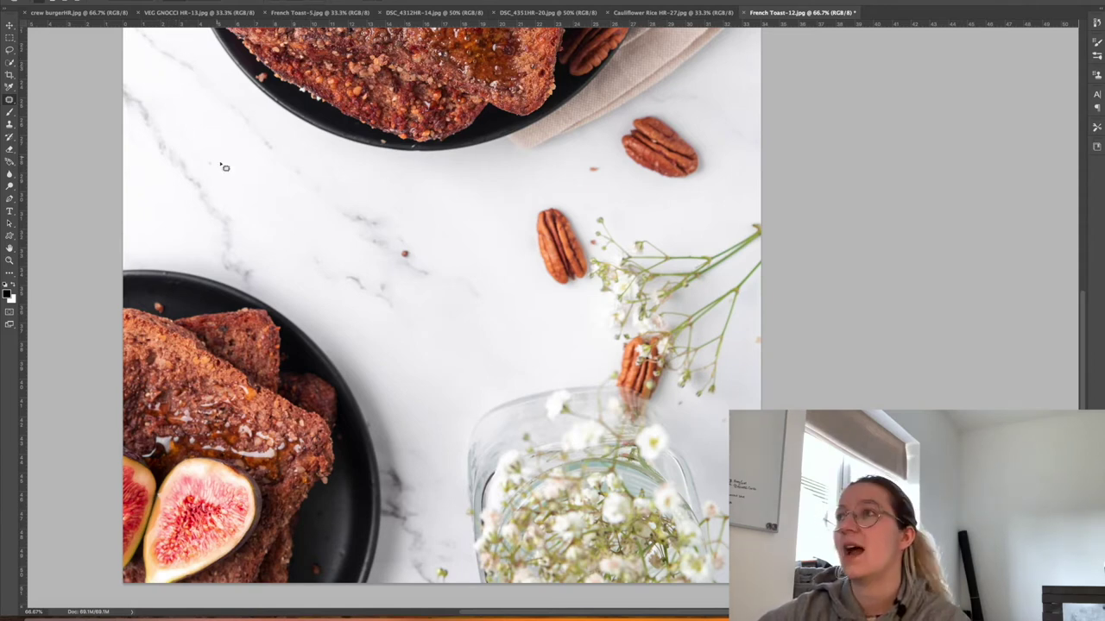
pyautogui.moveTo(566, 290)
pyautogui.mouseDown()
pyautogui.moveTo(560, 274)
pyautogui.moveTo(547, 289)
pyautogui.moveTo(562, 283)
pyautogui.moveTo(518, 263)
pyautogui.mouseUp()
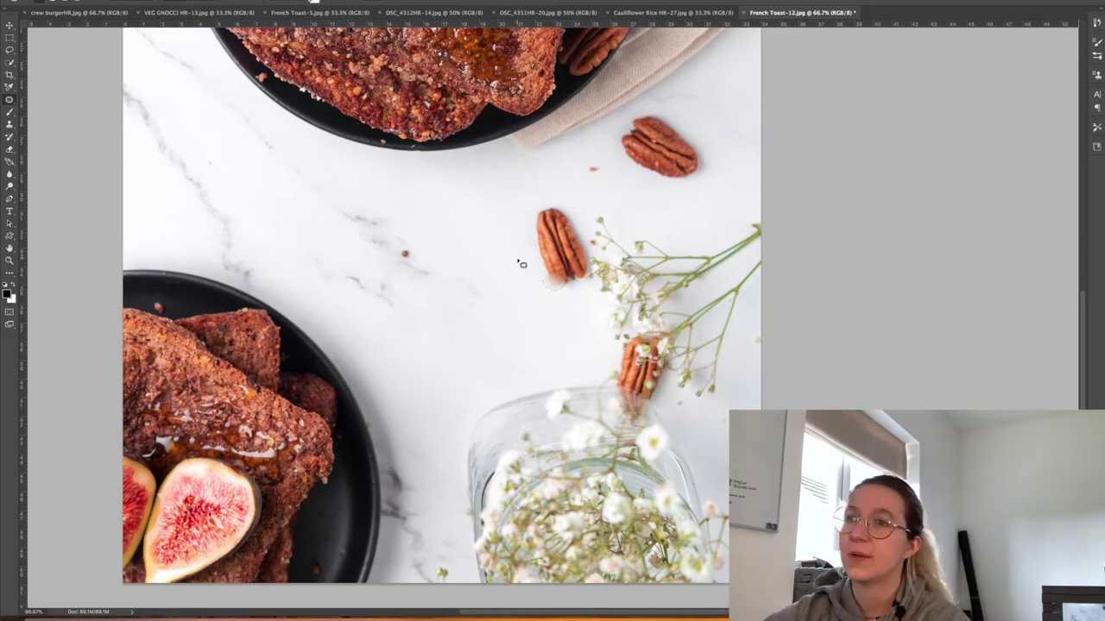
pyautogui.scroll(1, 521, 263)
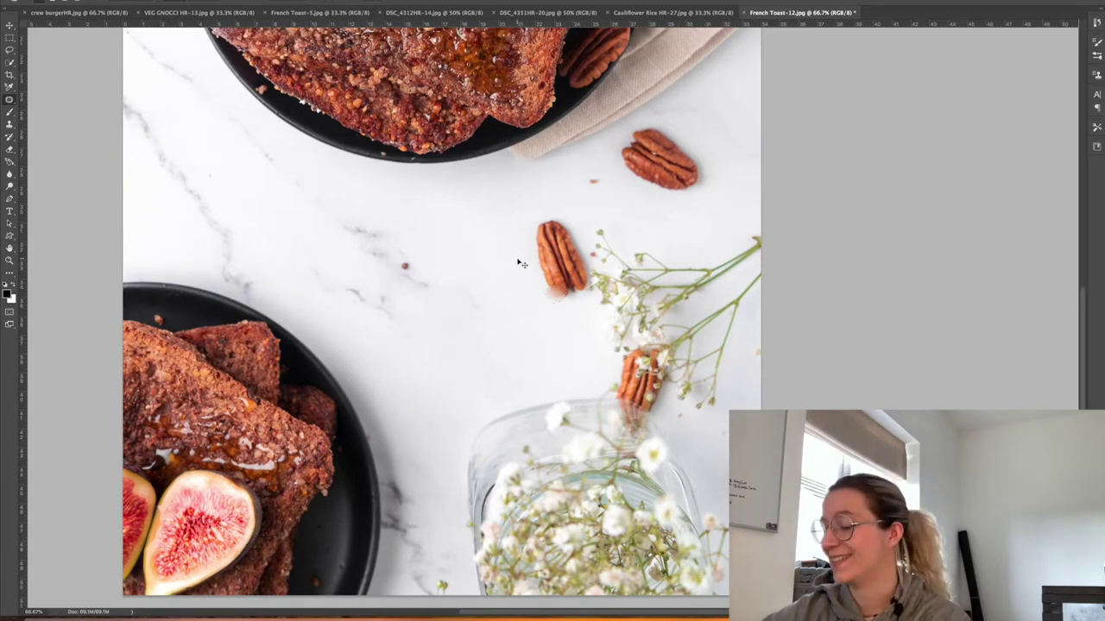
# Patch out the last crumbs on the marble, including one near the marble vein.
pyautogui.moveTo(609, 187); pyautogui.dragTo(559, 187)
pyautogui.hotkey('ctrl', 'd')
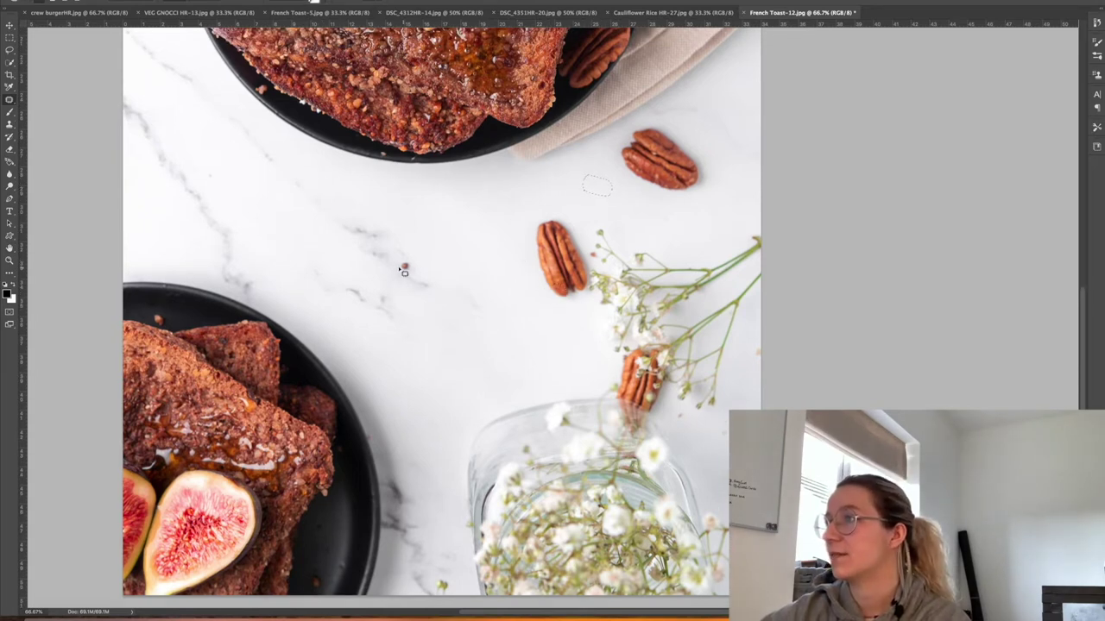
pyautogui.moveTo(399, 269); pyautogui.dragTo(406, 266)
pyautogui.moveTo(409, 265); pyautogui.dragTo(486, 333)
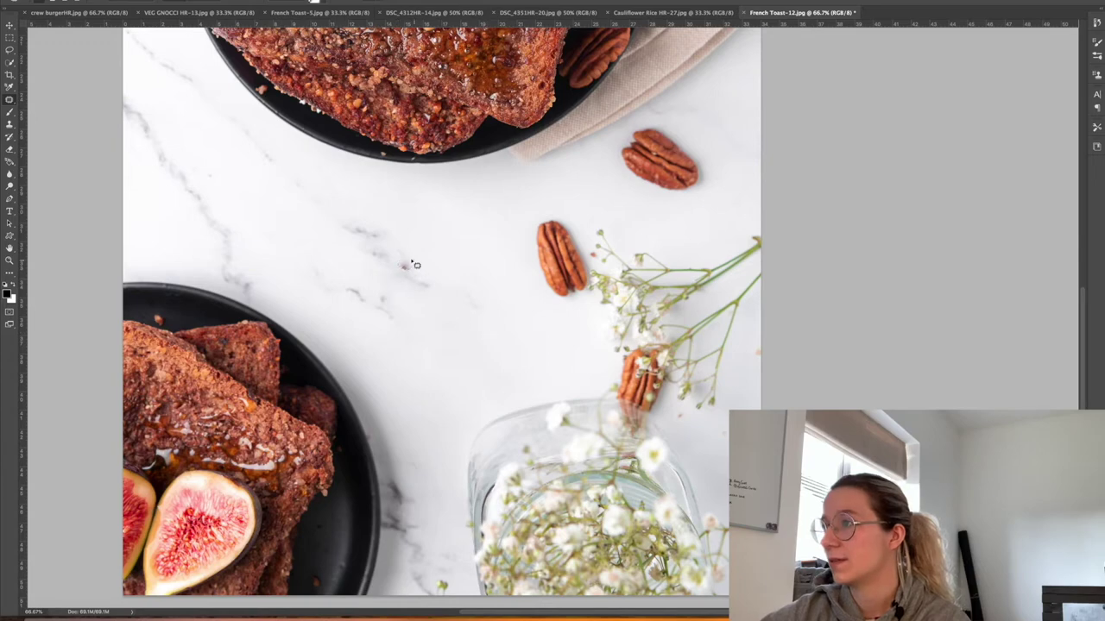
pyautogui.hotkey('ctrl', 'd')
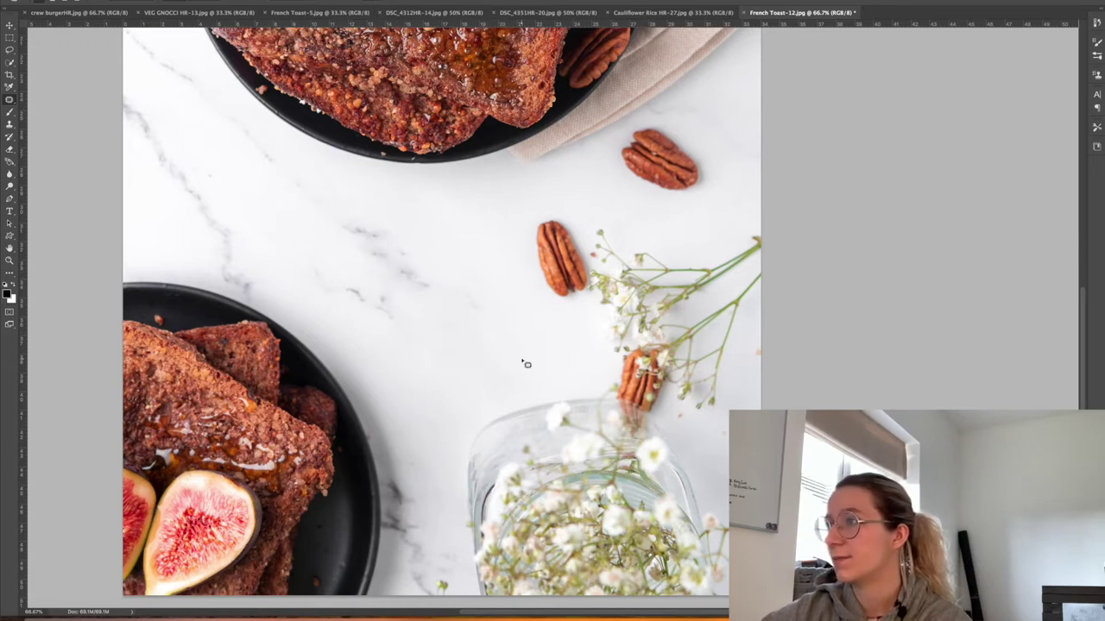
# Check the retouched French toast photo zoomed out and at 100%.
pyautogui.scroll(3, 522, 359)
pyautogui.press('z')
pyautogui.hotkey('ctrl', '-')
pyautogui.hotkey('ctrl', '-')
pyautogui.hotkey('ctrl', '-')
pyautogui.scroll(3, 657, 496)
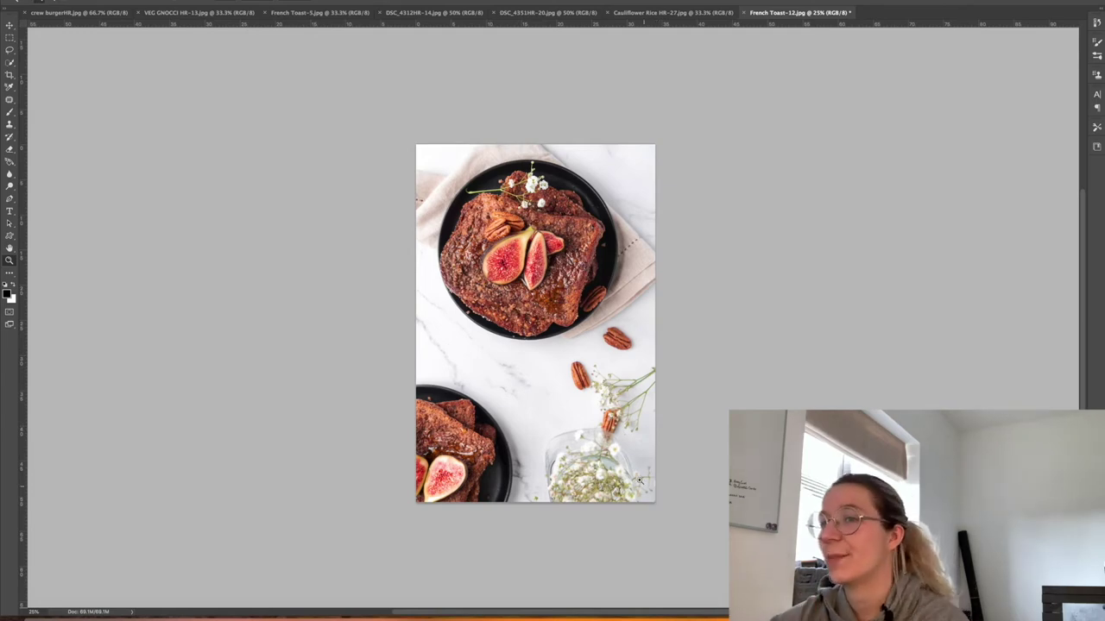
pyautogui.hotkey('ctrl', '1')
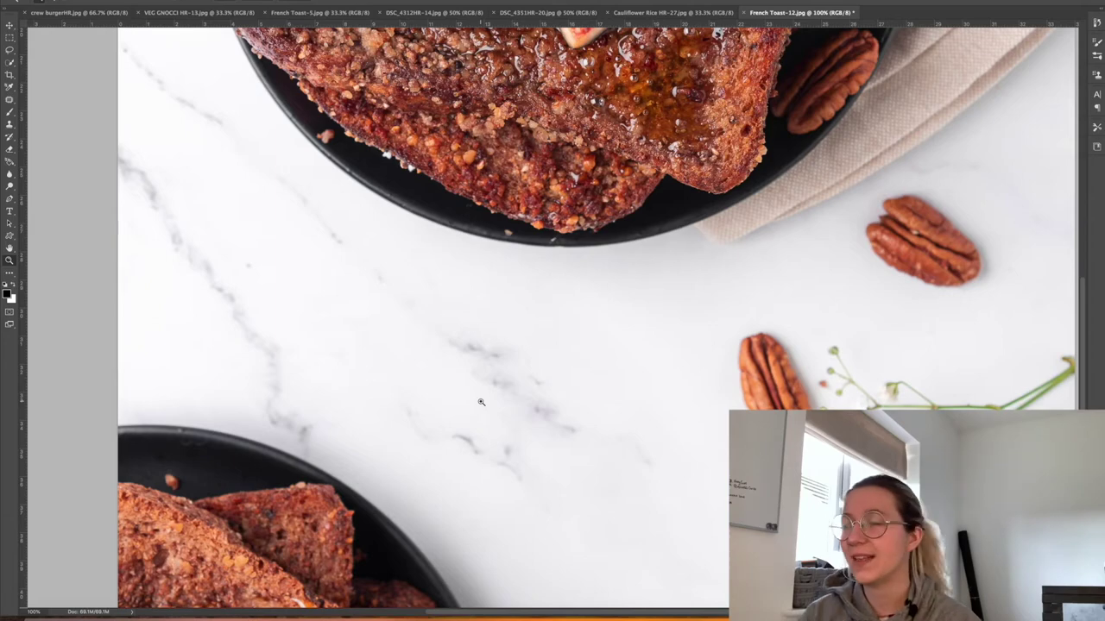
pyautogui.scroll(5, 480, 402)
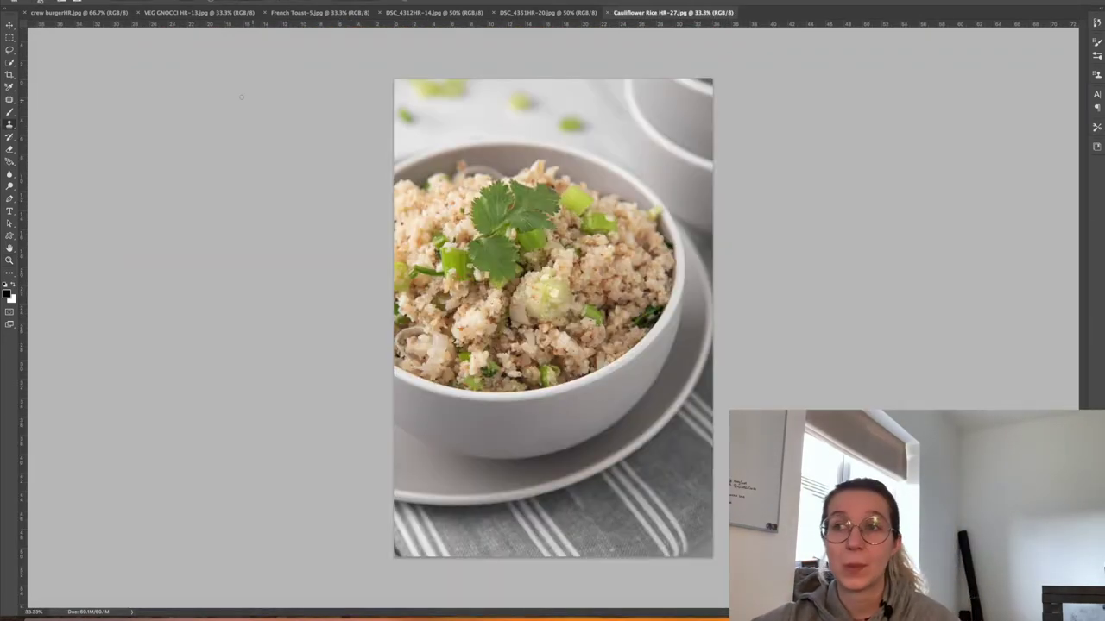
# Choose the Spot Healing Brush Tool and zoom in on the cauliflower rice.
pyautogui.rightClick(9, 100)
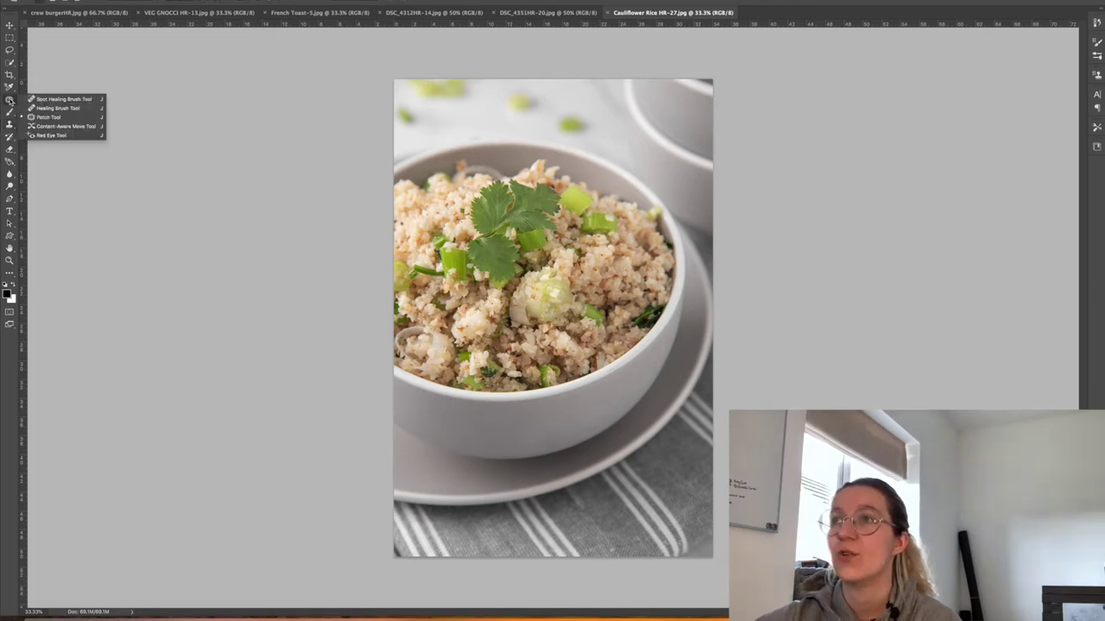
pyautogui.click(64, 99)
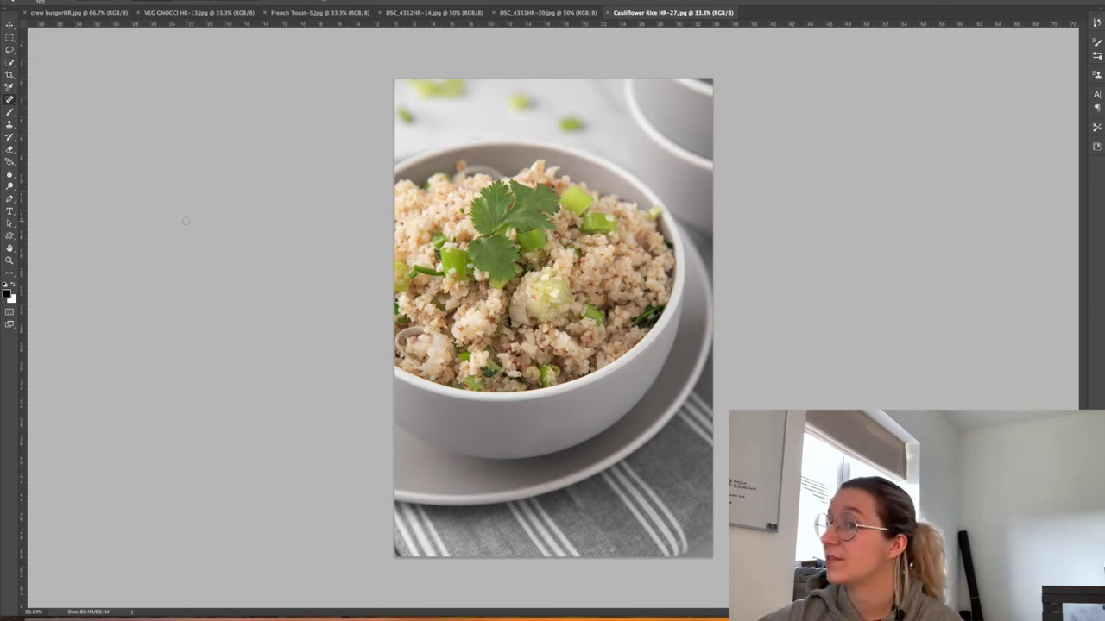
pyautogui.scroll(3, 509, 324)
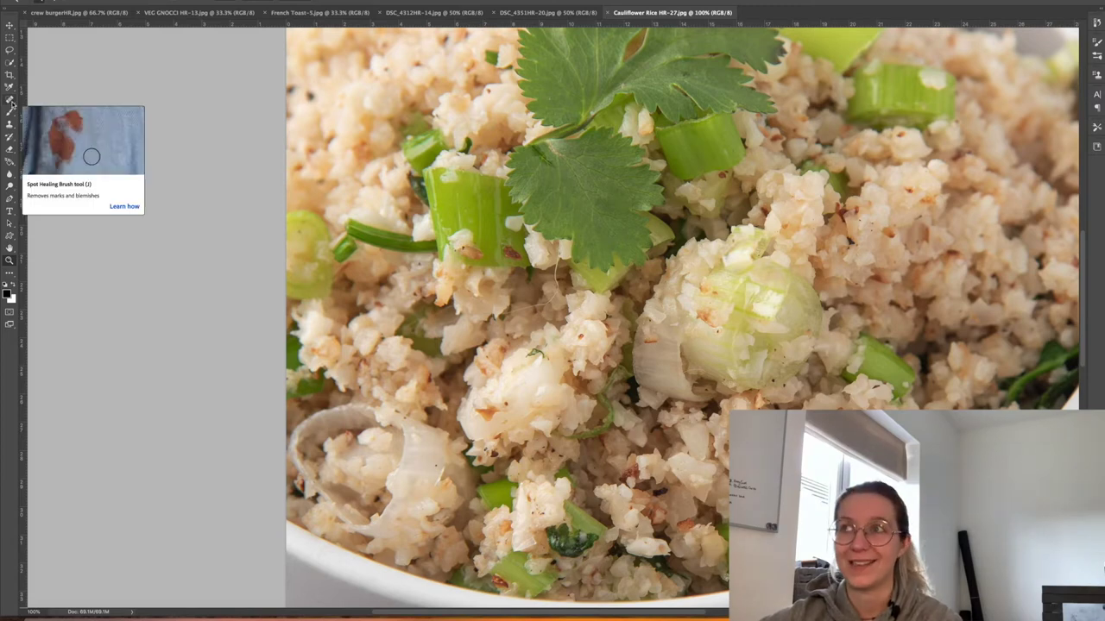
# Resize the Spot Healing Brush and heal the blemish near the round onion piece.
pyautogui.click(11, 101)
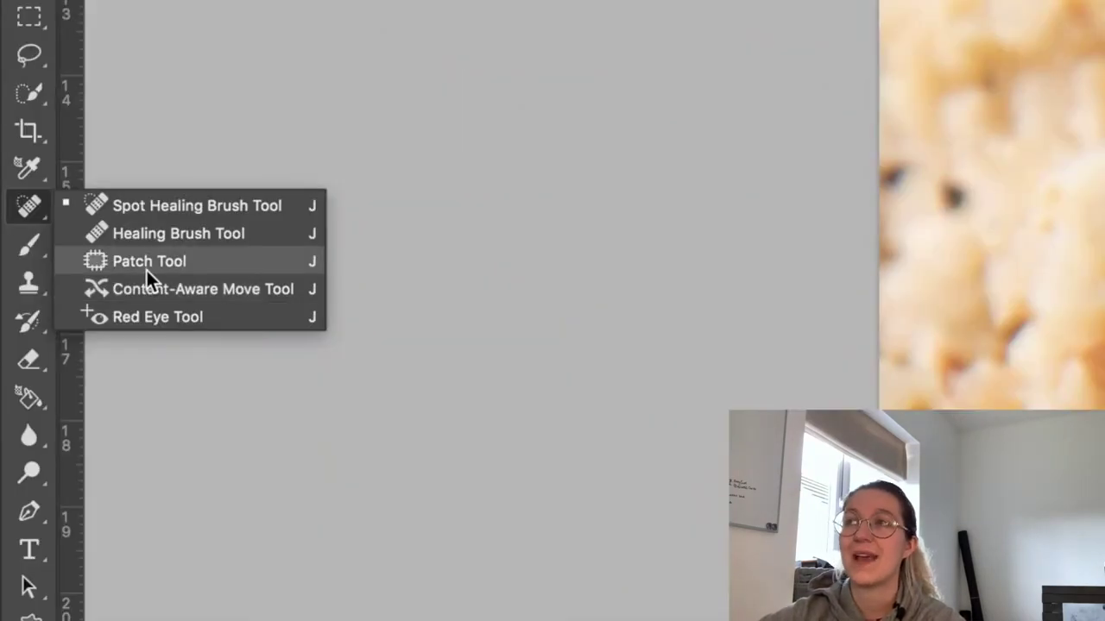
pyautogui.click(147, 209)
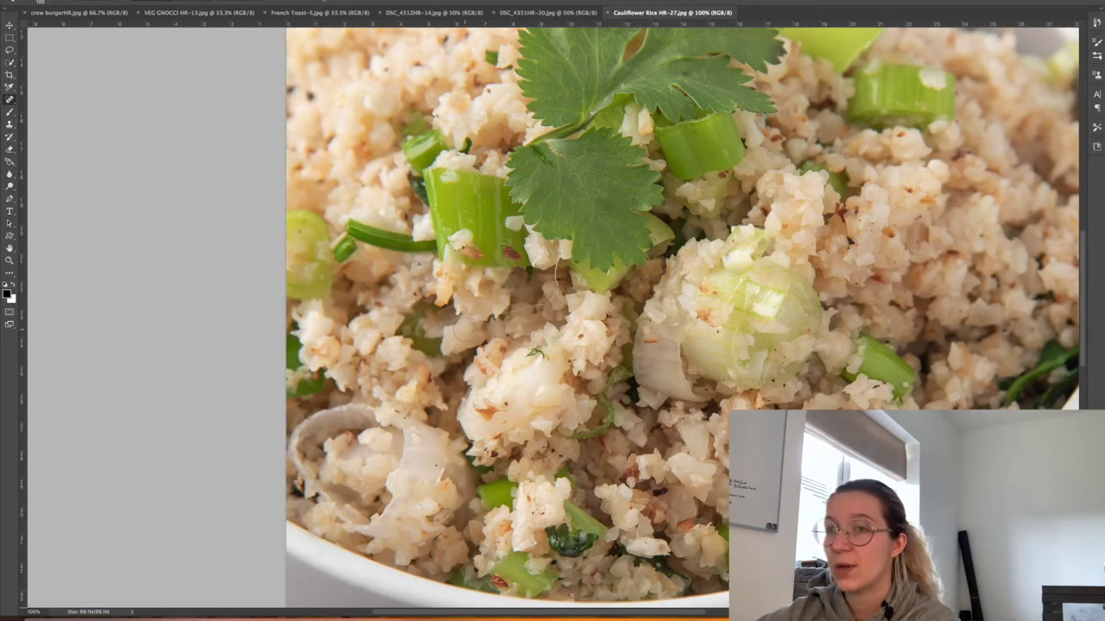
pyautogui.press(']')
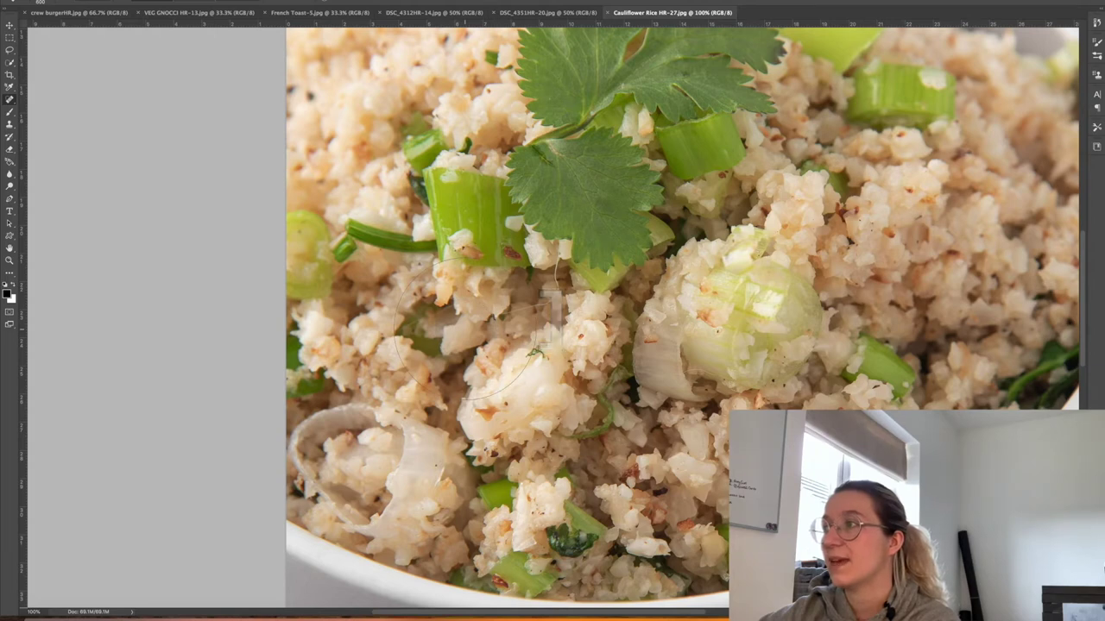
pyautogui.press('[')
pyautogui.press('[')
pyautogui.press('[')
pyautogui.press('[')
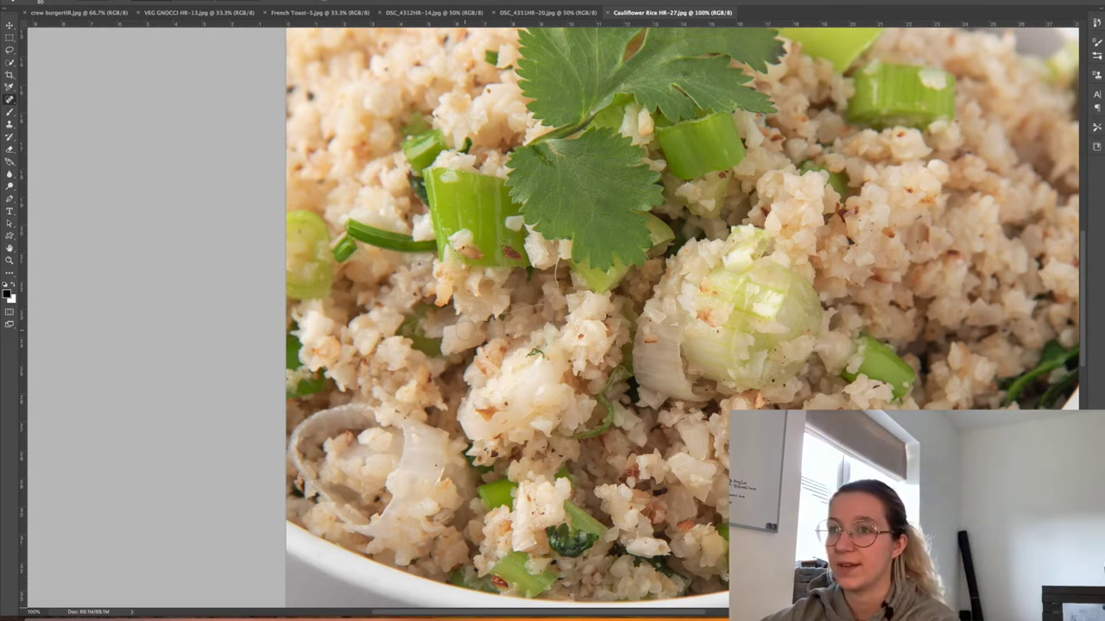
pyautogui.moveTo(560, 245)
pyautogui.mouseDown()
pyautogui.moveTo(555, 296)
pyautogui.moveTo(498, 316)
pyautogui.mouseUp()
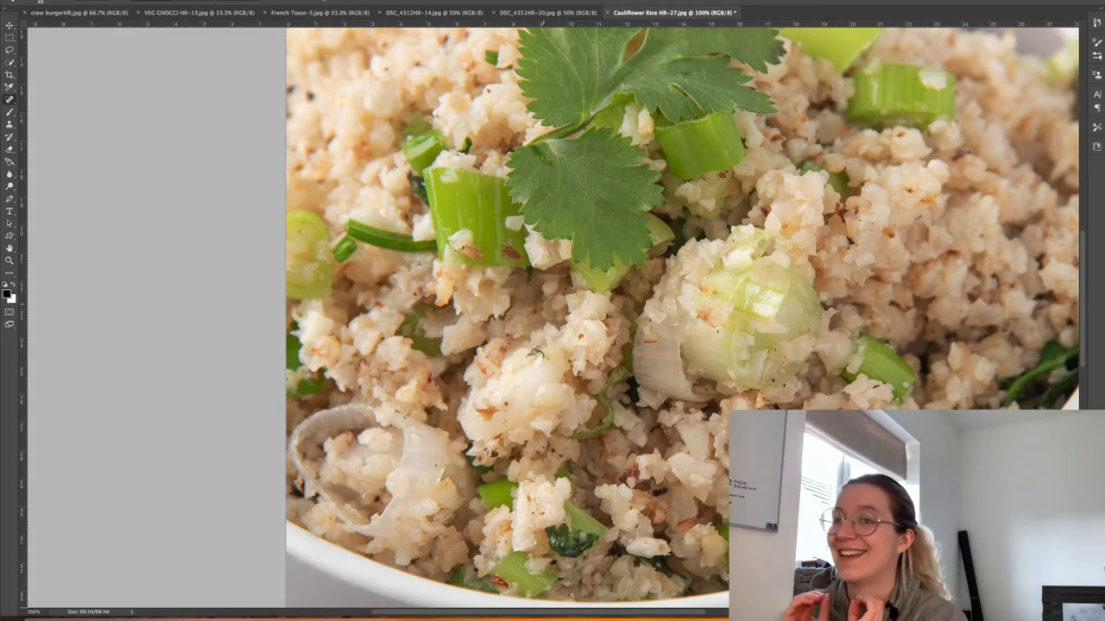
# Zoom back out and close the Cauliflower Rice HR-27.jpg photo.
pyautogui.scroll(-3, 580, 362)
pyautogui.scroll(1, 580, 362)
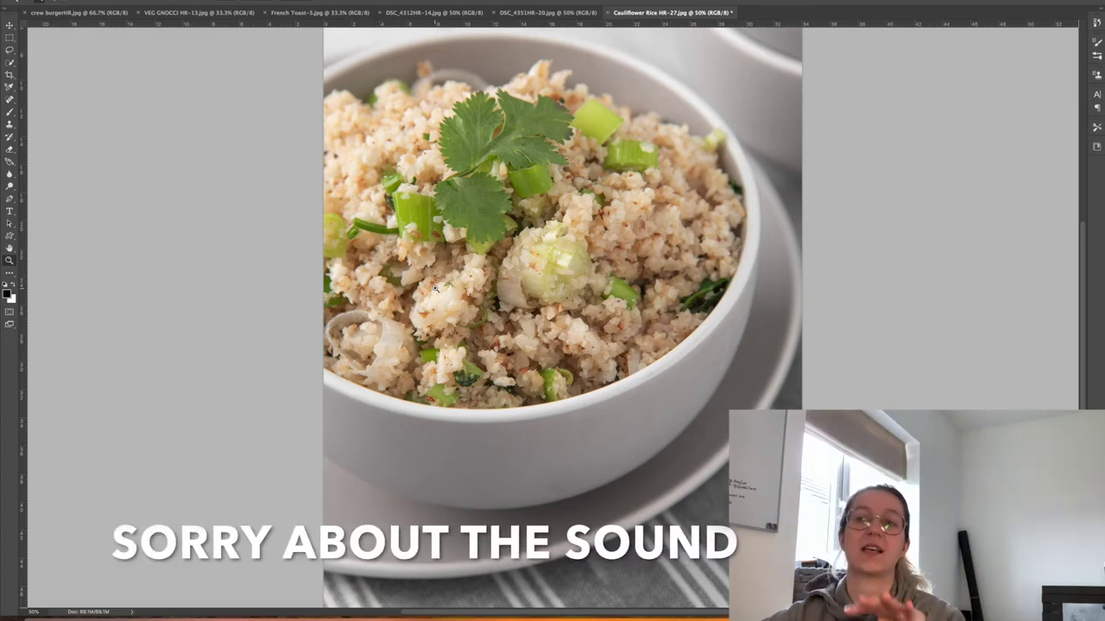
pyautogui.click(608, 13)
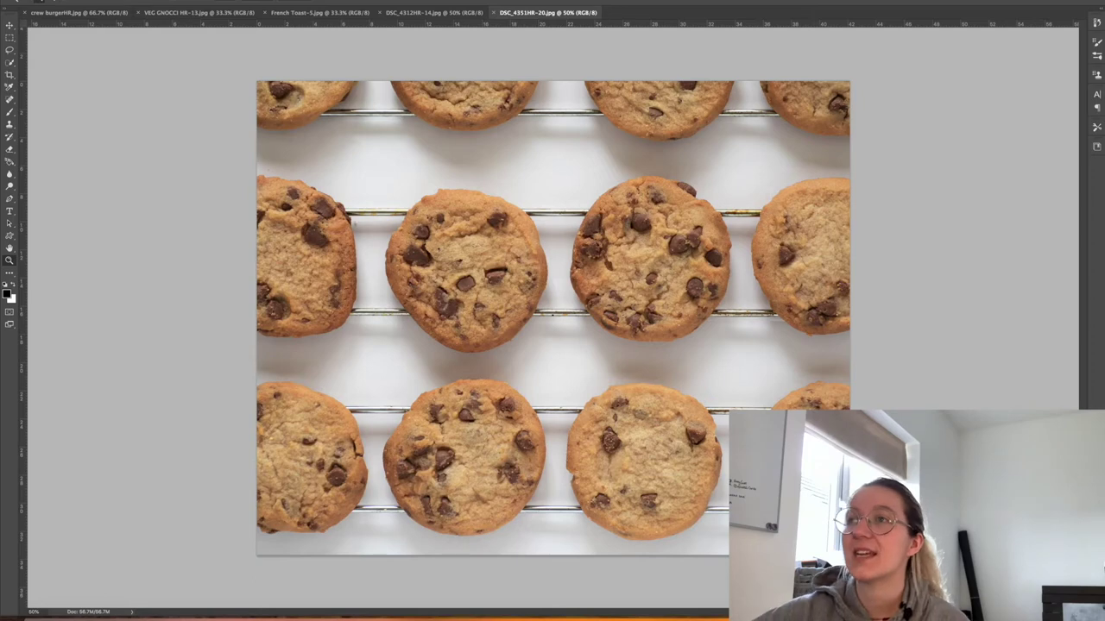
# Clone Stamp a chocolate chip off the middle cookie at 200% zoom.
pyautogui.click(11, 127)
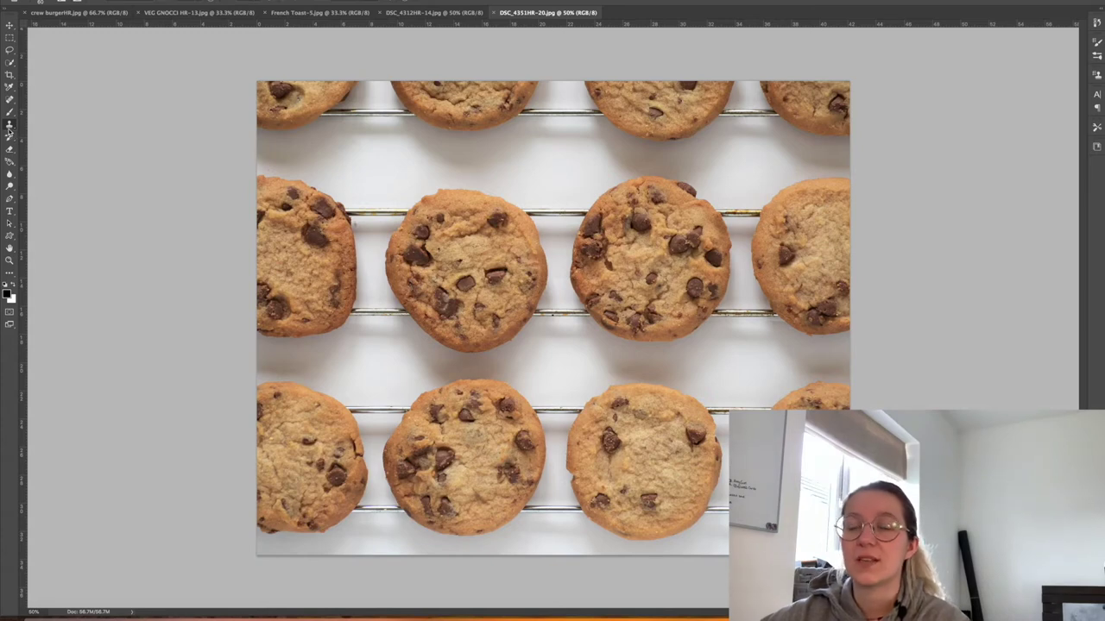
pyautogui.rightClick(10, 126)
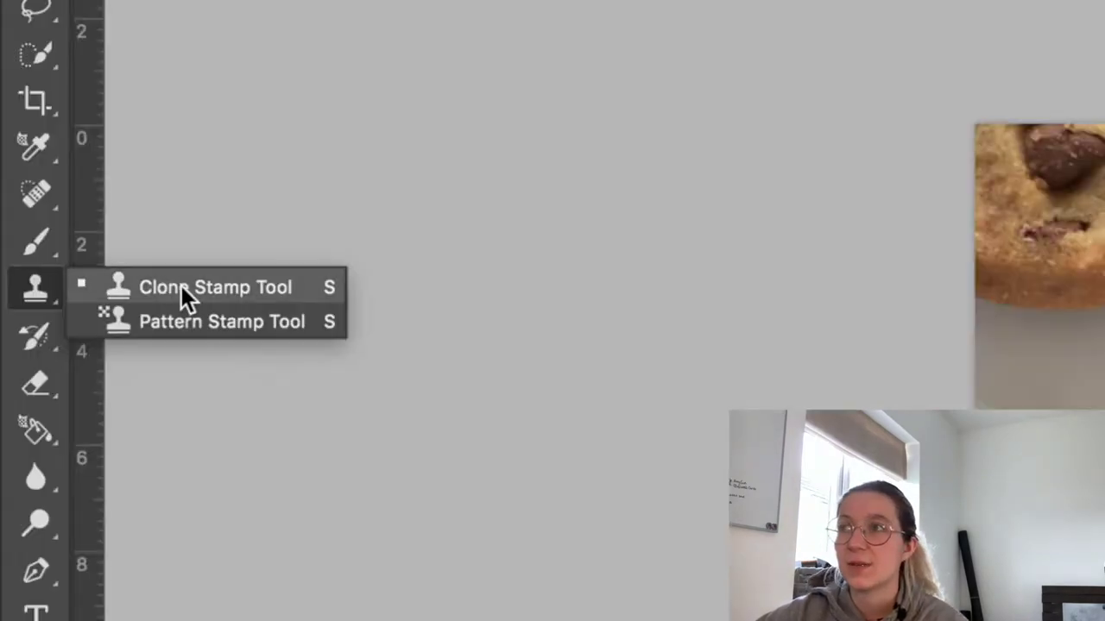
pyautogui.click(47, 125)
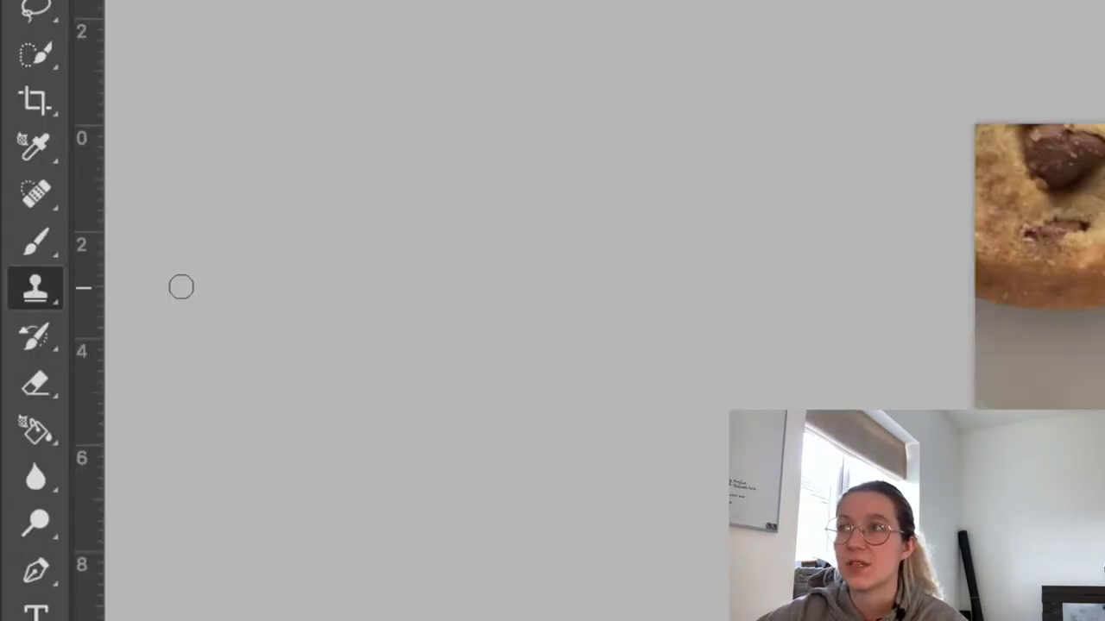
pyautogui.rightClick(35, 297)
pyautogui.click(151, 301)
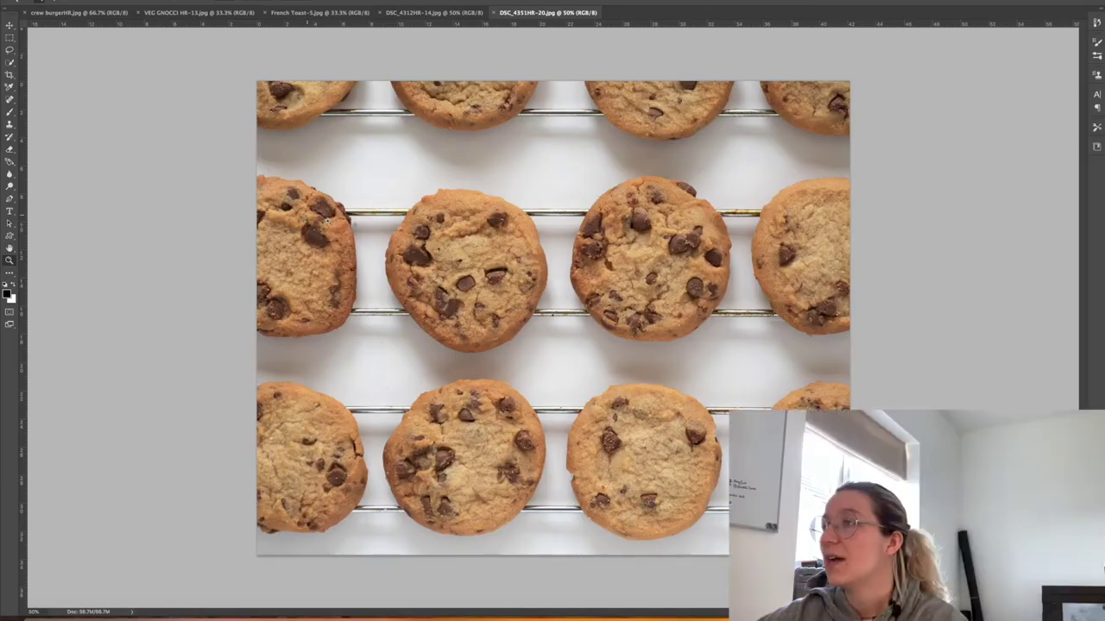
pyautogui.moveTo(511, 267); pyautogui.dragTo(564, 259)
pyautogui.hscroll(-3, 570, 257)
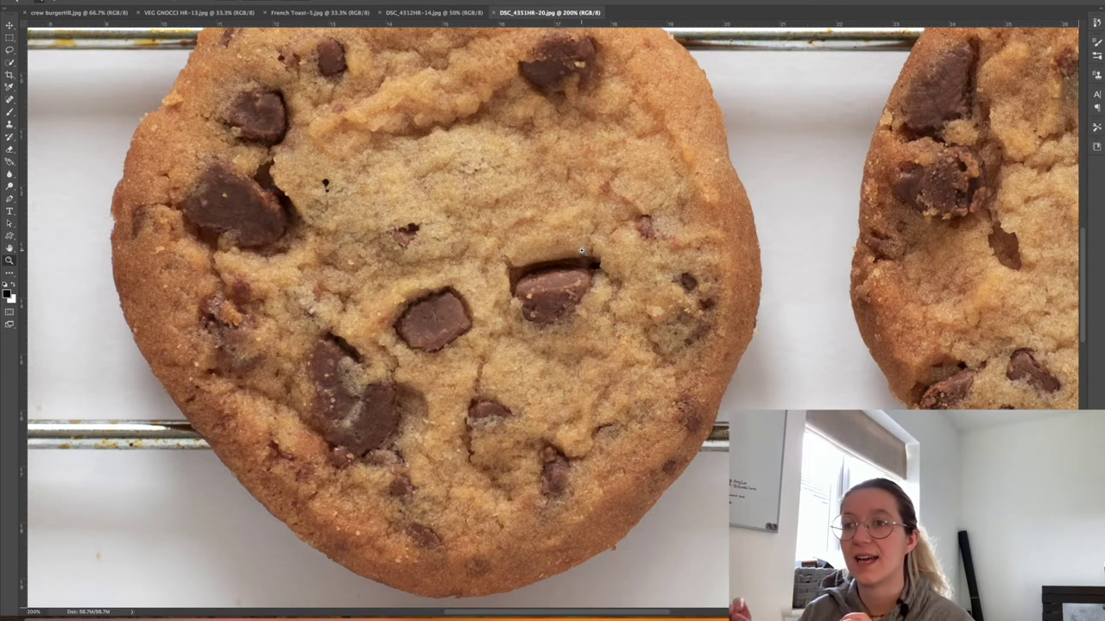
pyautogui.press('s')
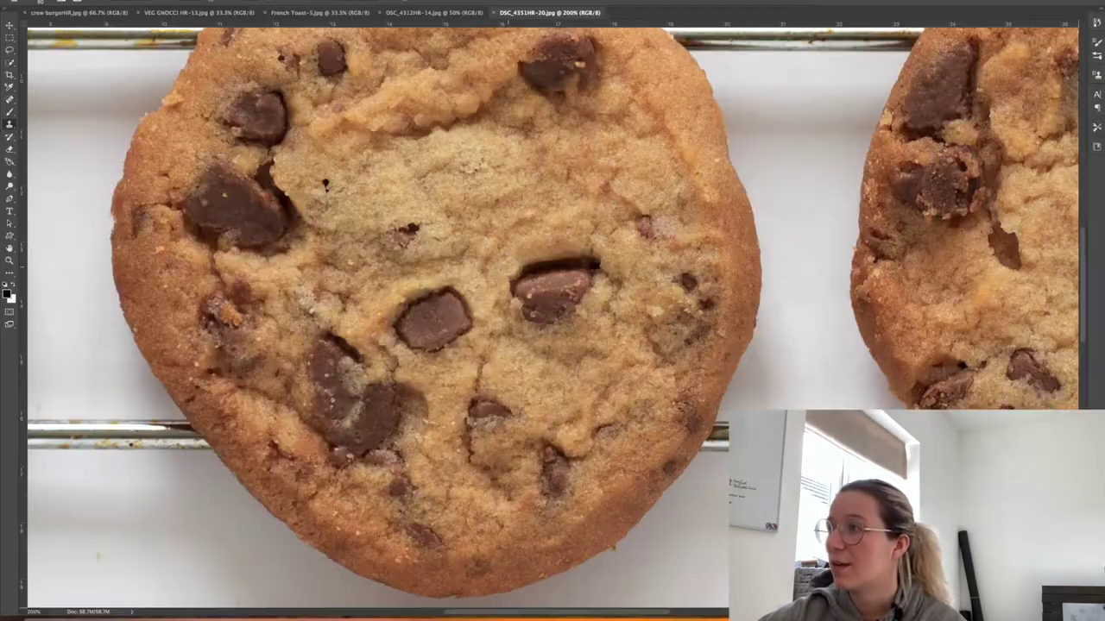
pyautogui.click(550, 296)
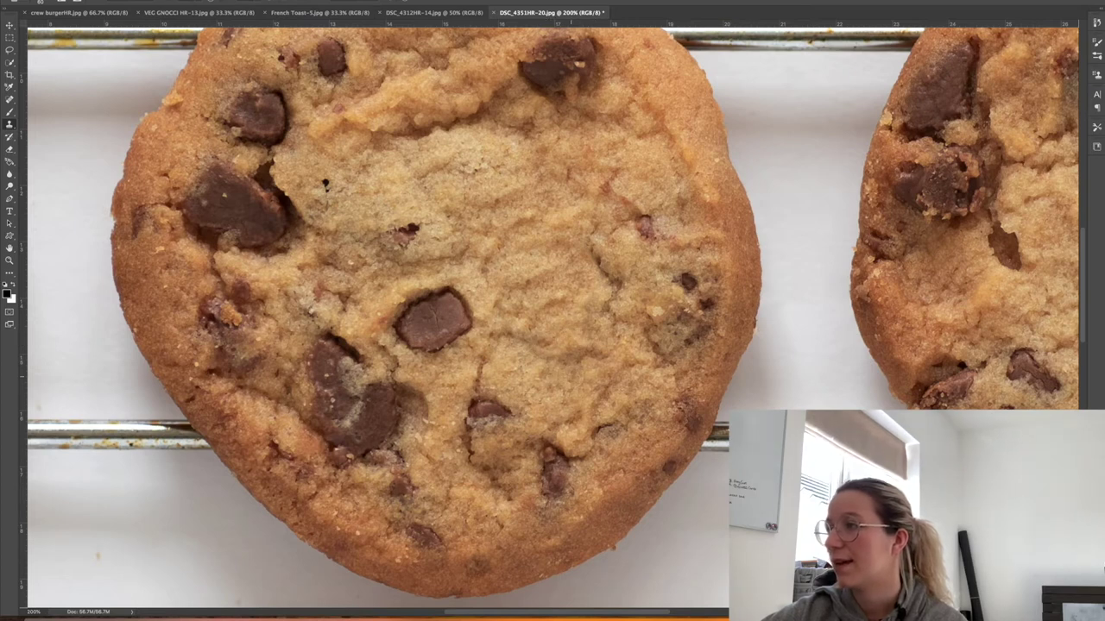
pyautogui.scroll(-2, 575, 376)
# Patch the uneven texture on the cookie's right side and zoom out to 66.7%.
pyautogui.rightClick(9, 100)
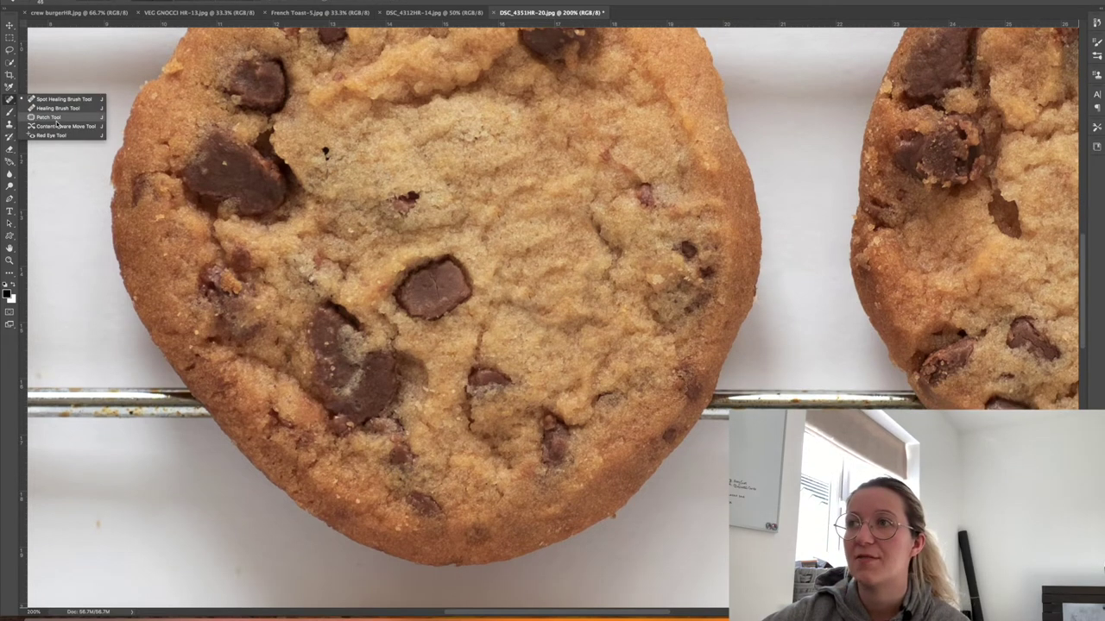
pyautogui.click(56, 120)
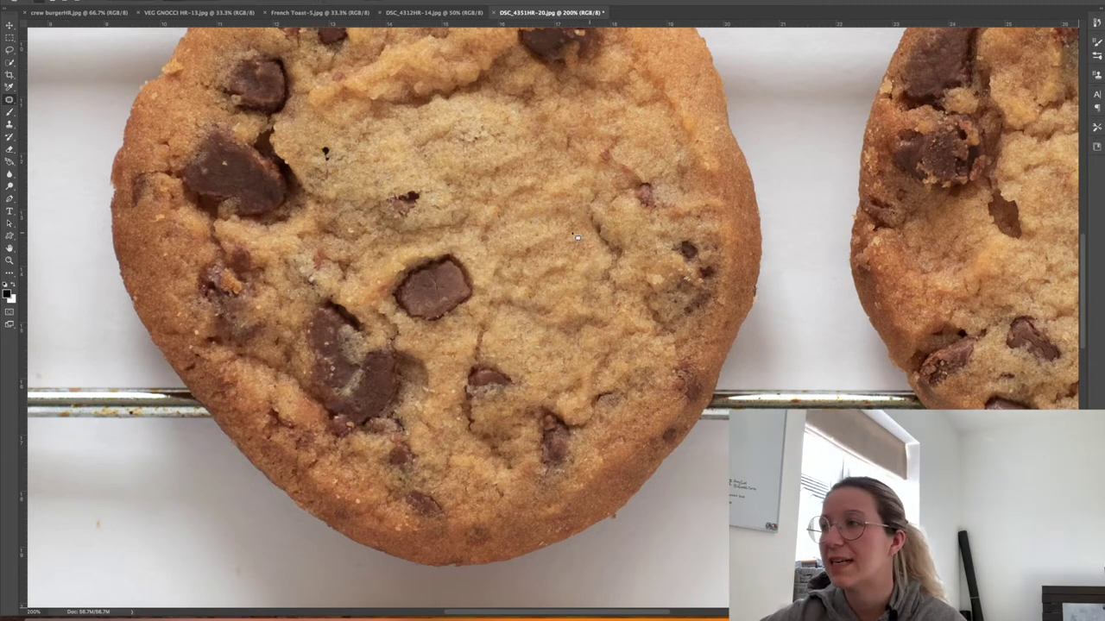
pyautogui.moveTo(518, 295); pyautogui.dragTo(527, 224)
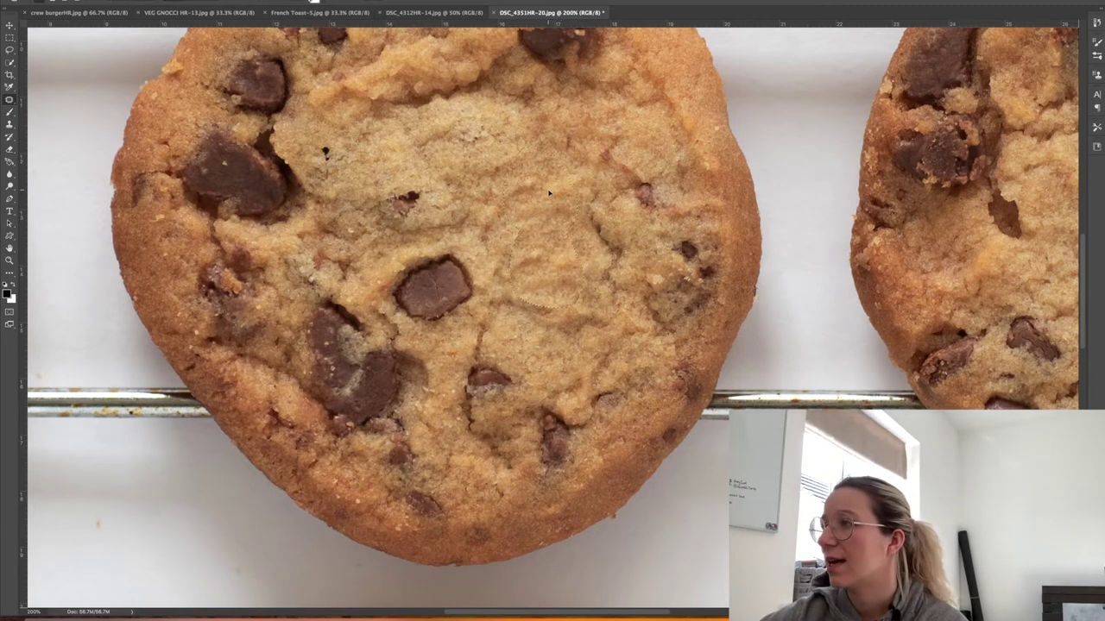
pyautogui.press('z')
pyautogui.keyDown('alt'); pyautogui.click(553, 272); pyautogui.keyUp('alt')
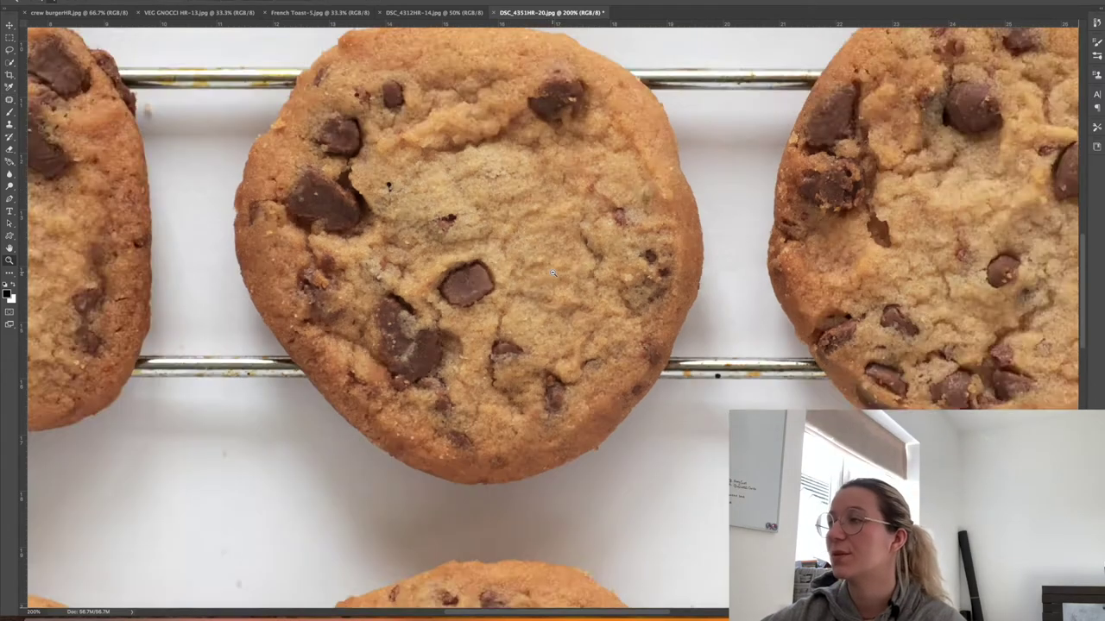
pyautogui.press('j')
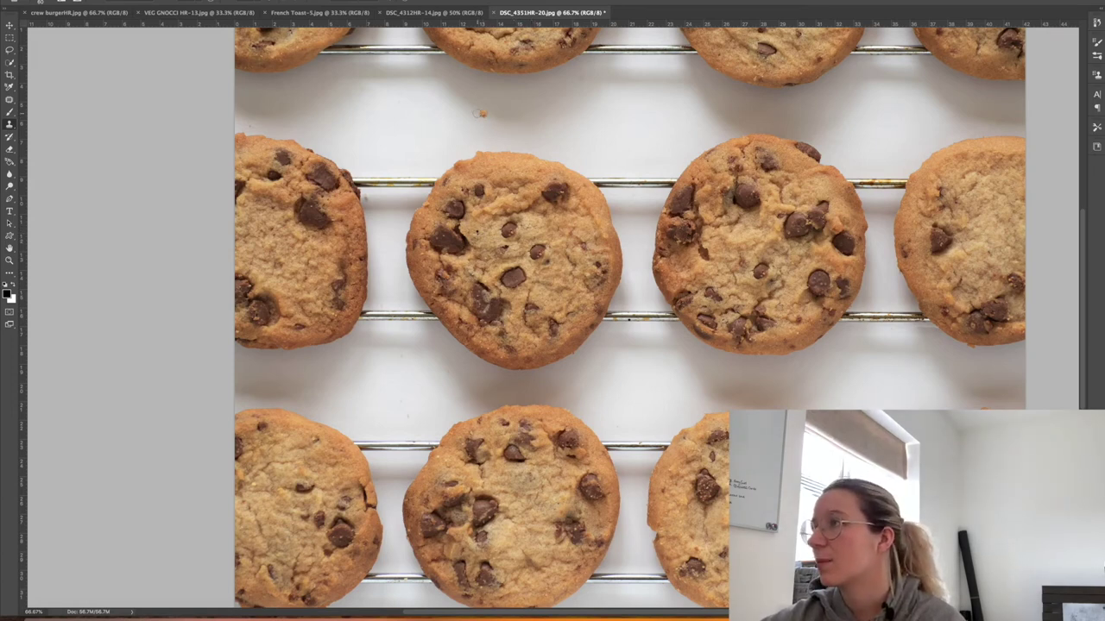
pyautogui.moveTo(476, 114)
pyautogui.mouseDown()
pyautogui.moveTo(478, 126)
pyautogui.moveTo(496, 124)
pyautogui.moveTo(480, 130)
pyautogui.mouseUp()
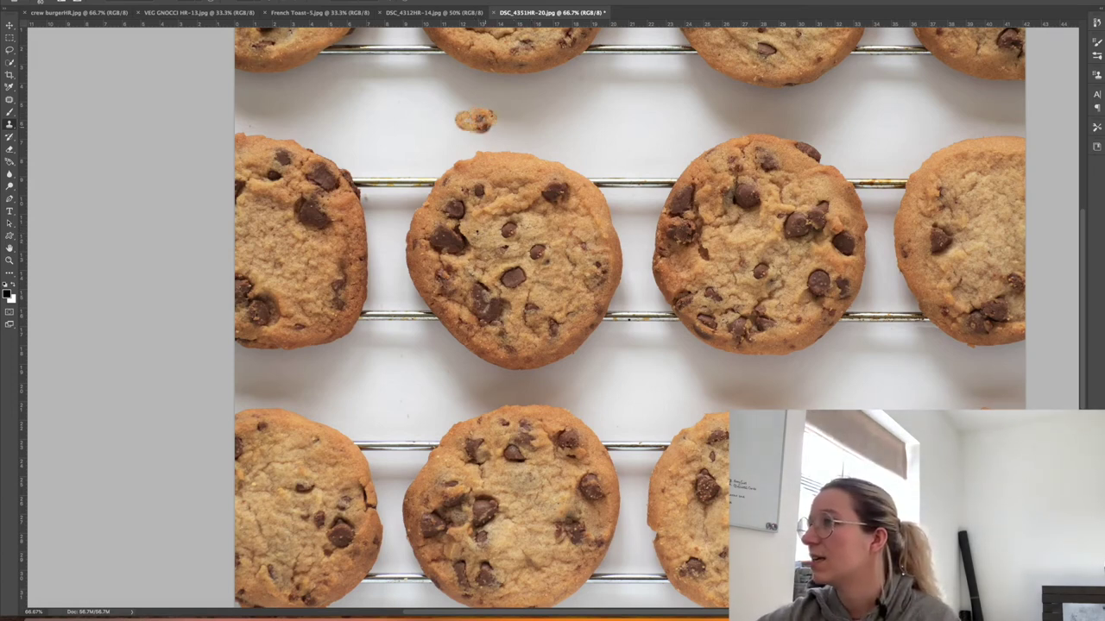
pyautogui.hotkey('ctrl', 'z')
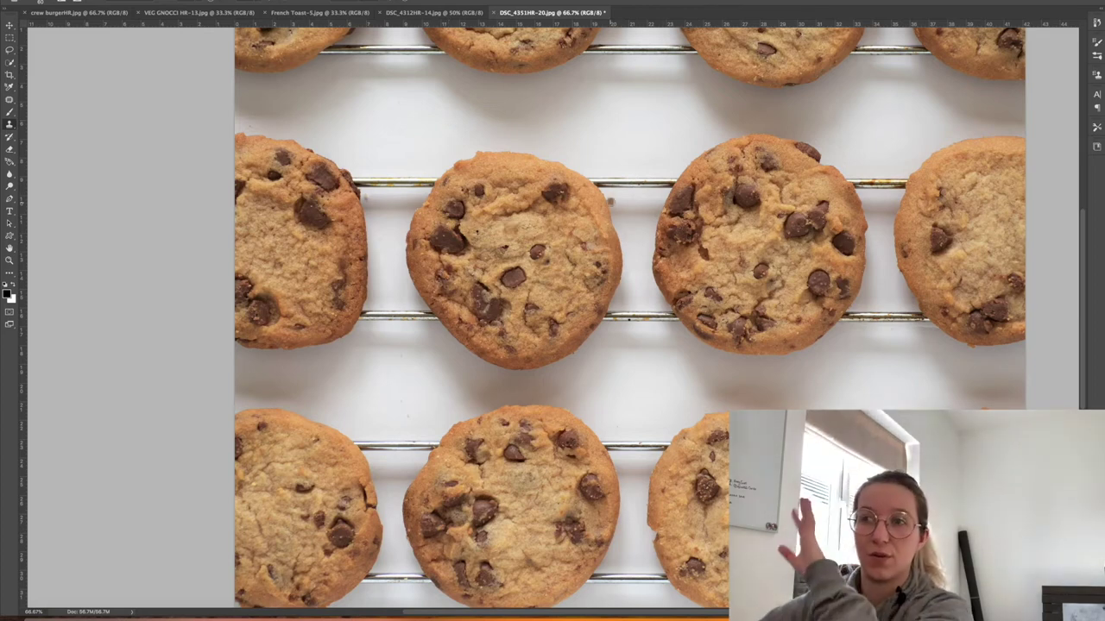
pyautogui.hscroll(3, 790, 175)
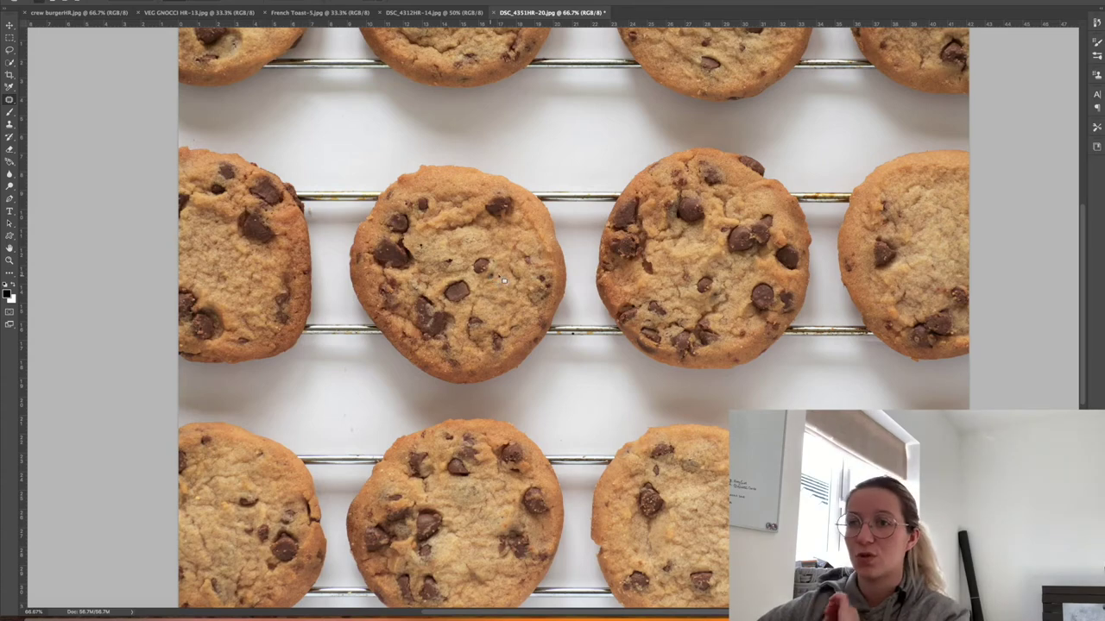
pyautogui.press('z')
# Zoom to 300% on the middle cookie and clone lighter texture over its centre.
pyautogui.moveTo(466, 242); pyautogui.dragTo(802, 186)
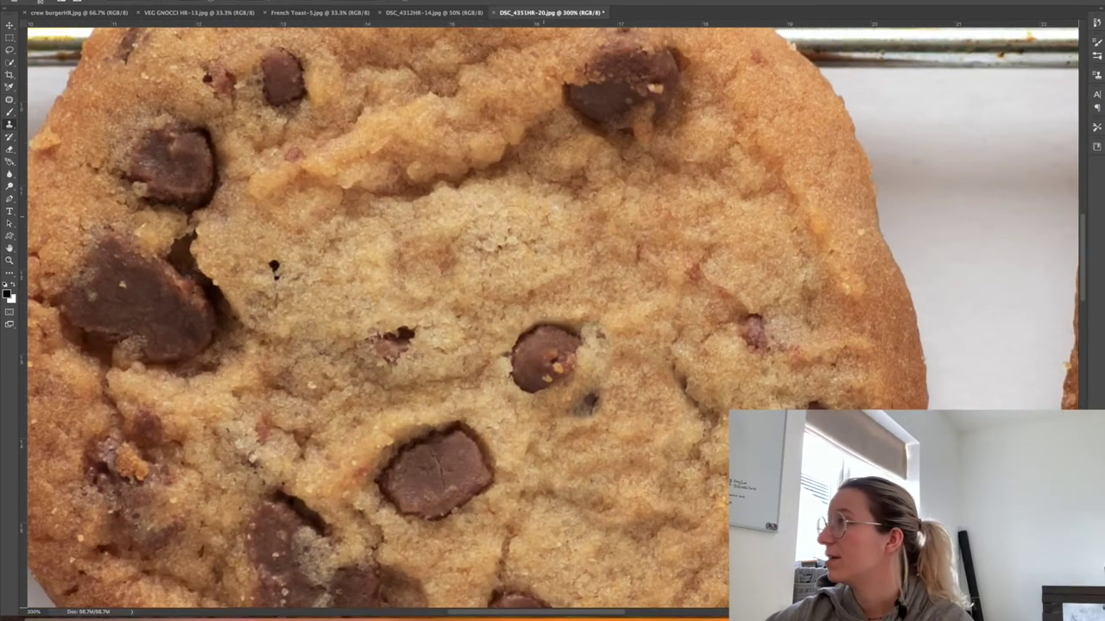
pyautogui.moveTo(496, 259)
pyautogui.mouseDown()
pyautogui.moveTo(427, 281)
pyautogui.moveTo(453, 309)
pyautogui.moveTo(483, 298)
pyautogui.moveTo(435, 226)
pyautogui.mouseUp()
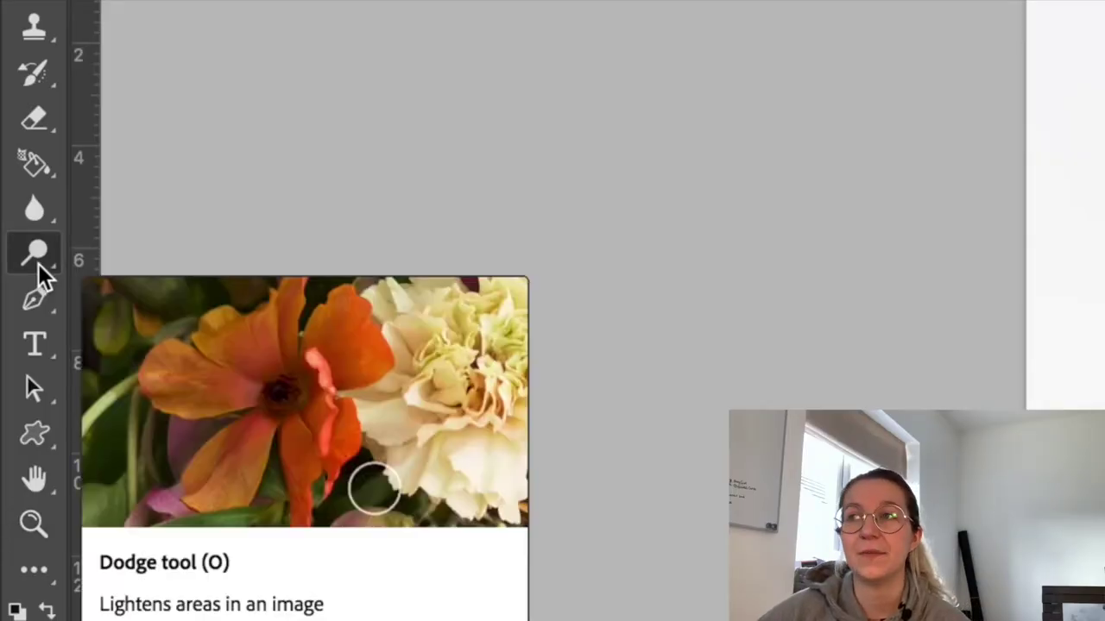
# Select the Dodge Tool and bring up its Range options.
pyautogui.click(38, 266)
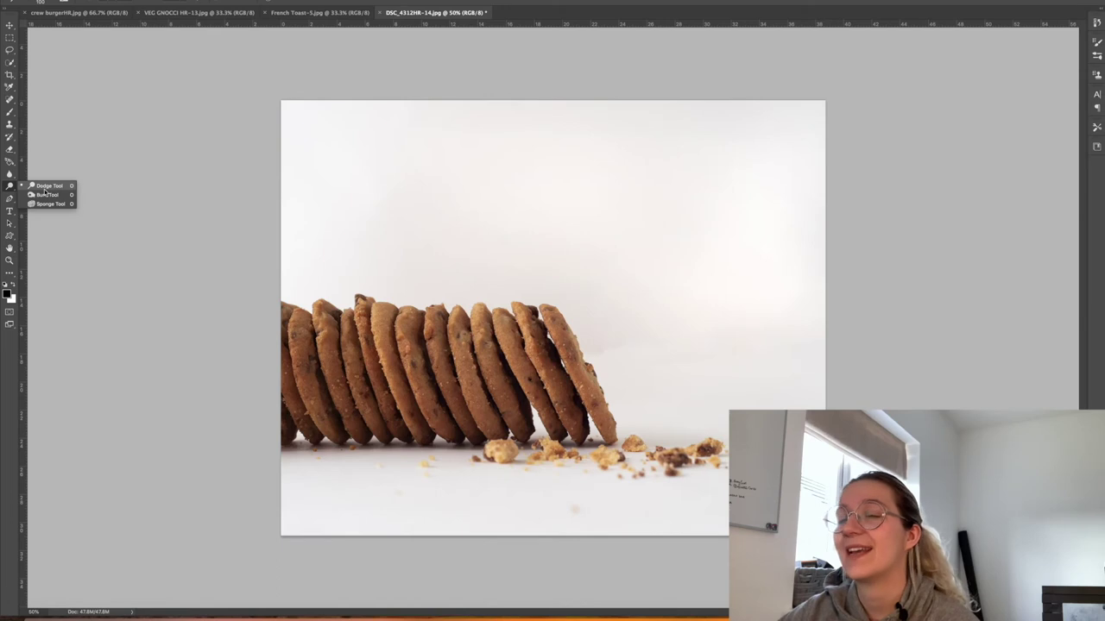
pyautogui.click(45, 188)
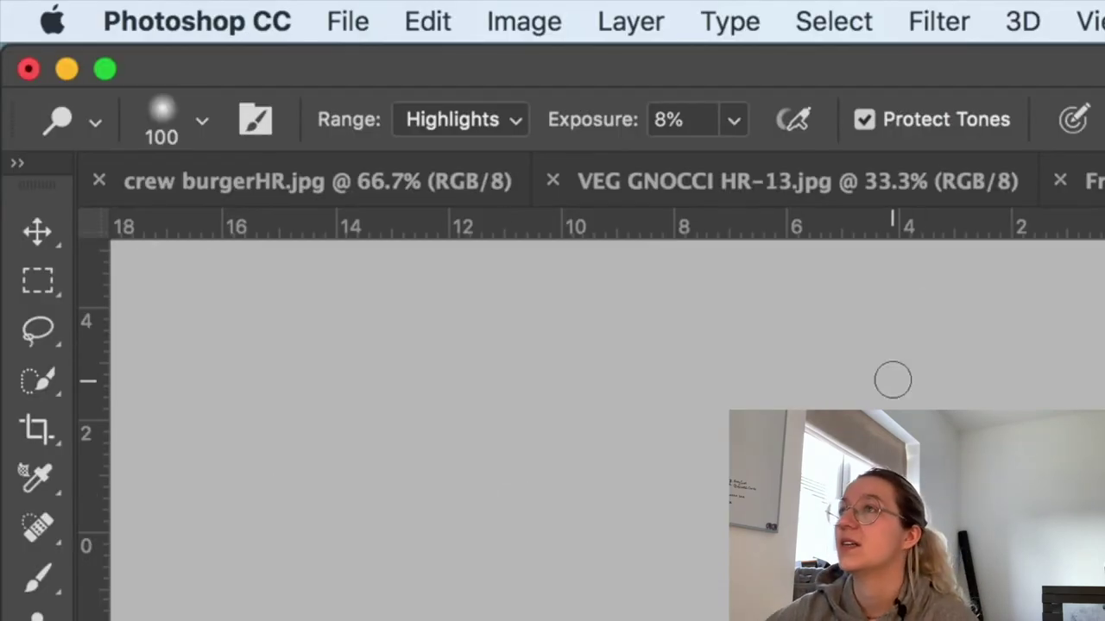
pyautogui.click(481, 119)
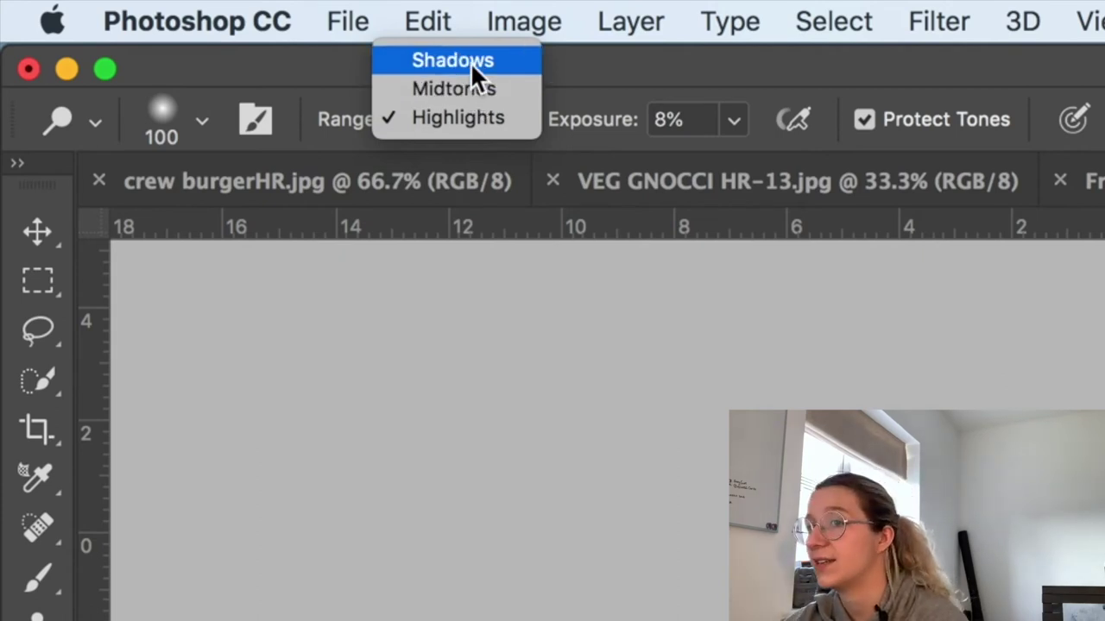
# Limit the Dodge Tool to the Highlights range.
pyautogui.click(501, 117)
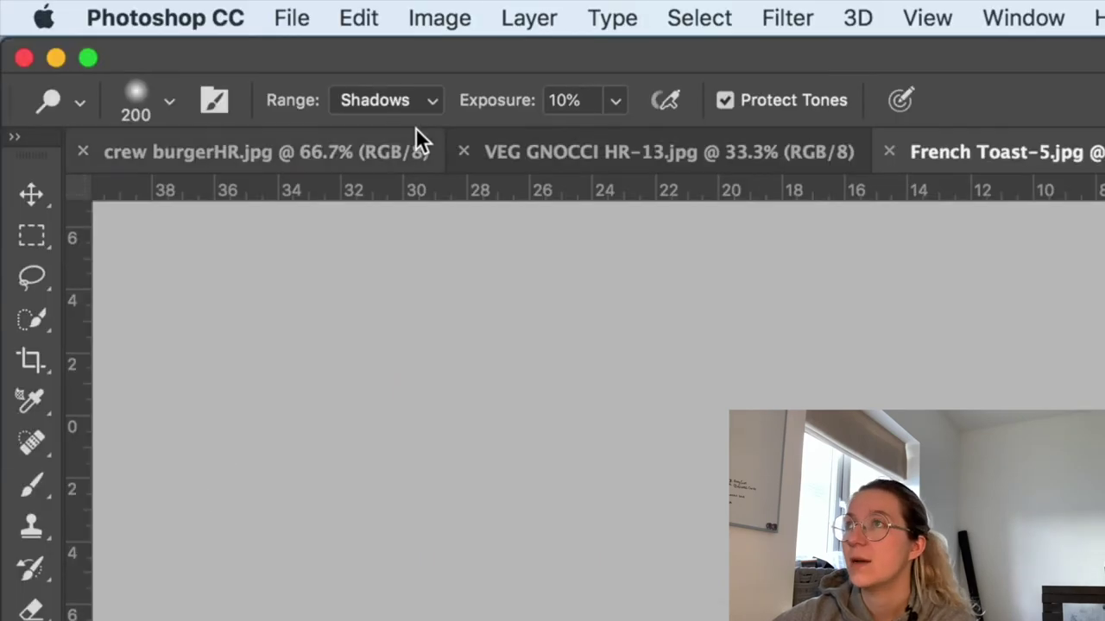
# Dodge the French toast's highlights at 66.7% zoom, then bring up VEG GNOCCI HR-13.jpg.
pyautogui.click(119, 0)
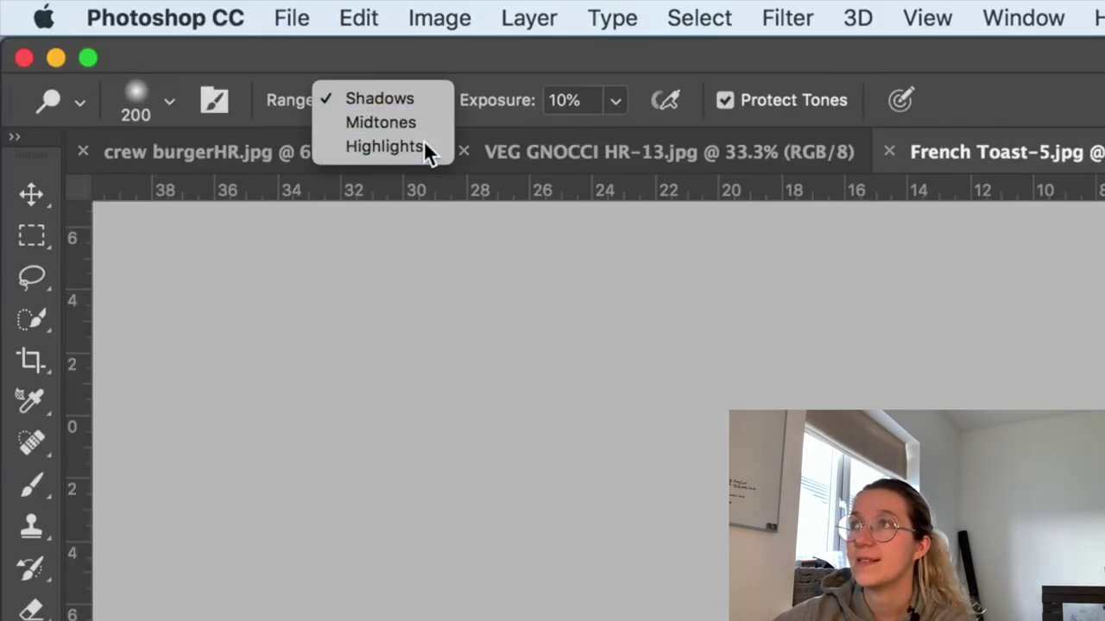
pyautogui.click(423, 146)
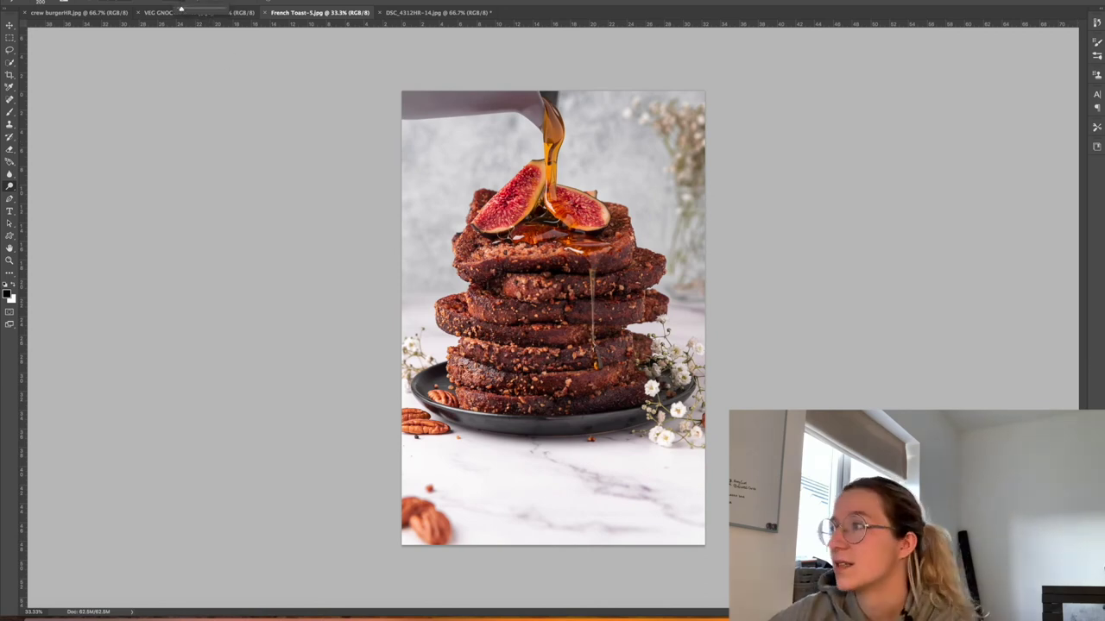
pyautogui.press('z')
pyautogui.click(553, 181)
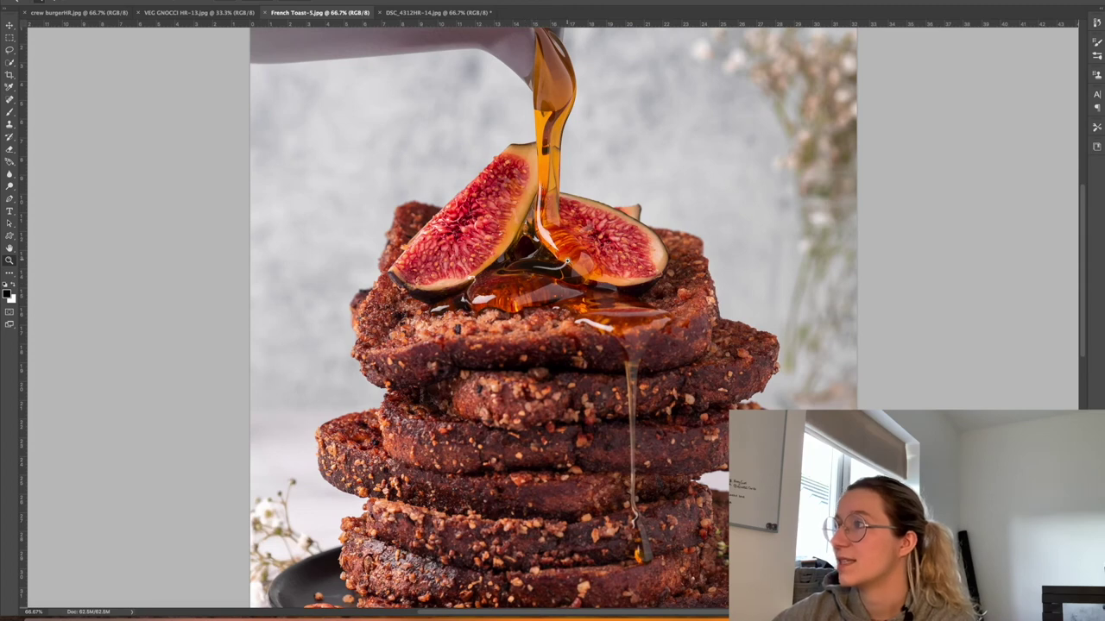
pyautogui.click(10, 186)
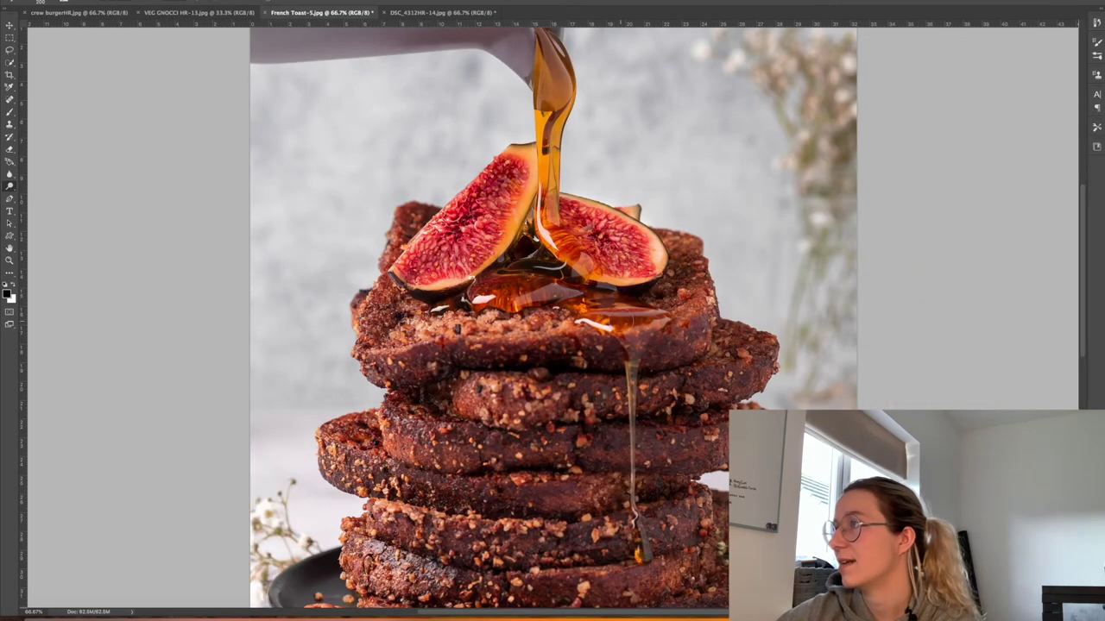
pyautogui.scroll(5, 793, 131)
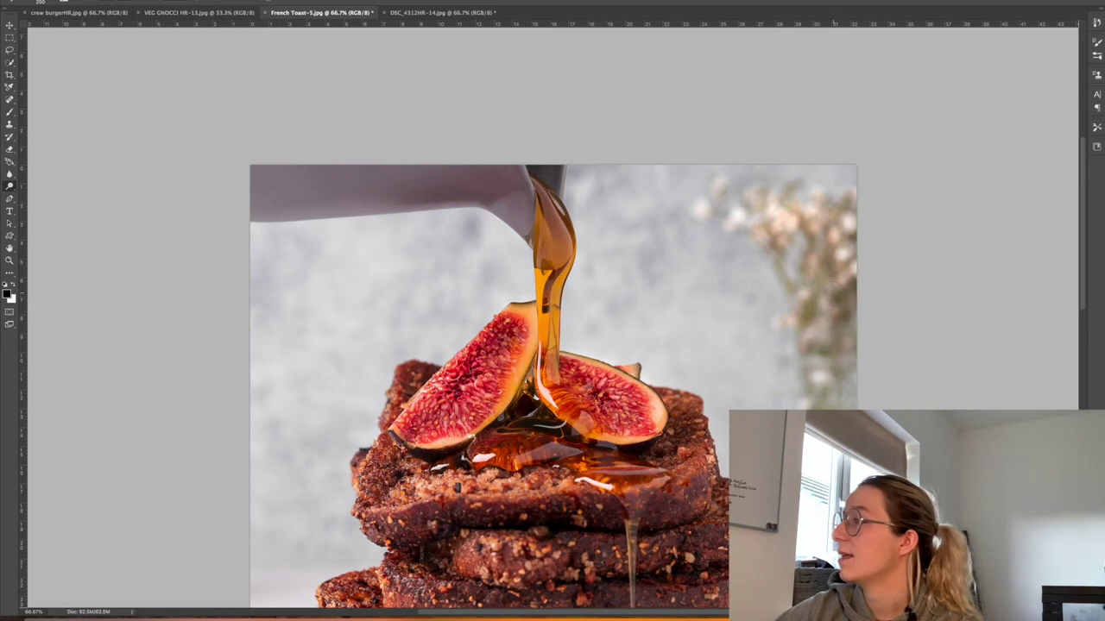
pyautogui.scroll(-5, 553, 346)
pyautogui.scroll(4, 552, 346)
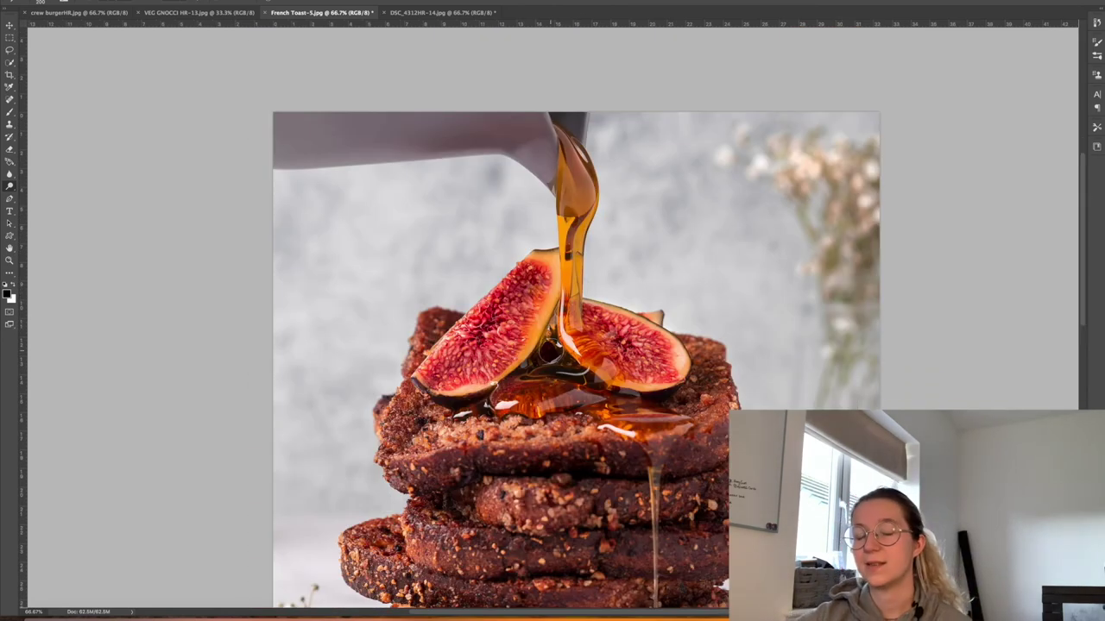
pyautogui.click(216, 12)
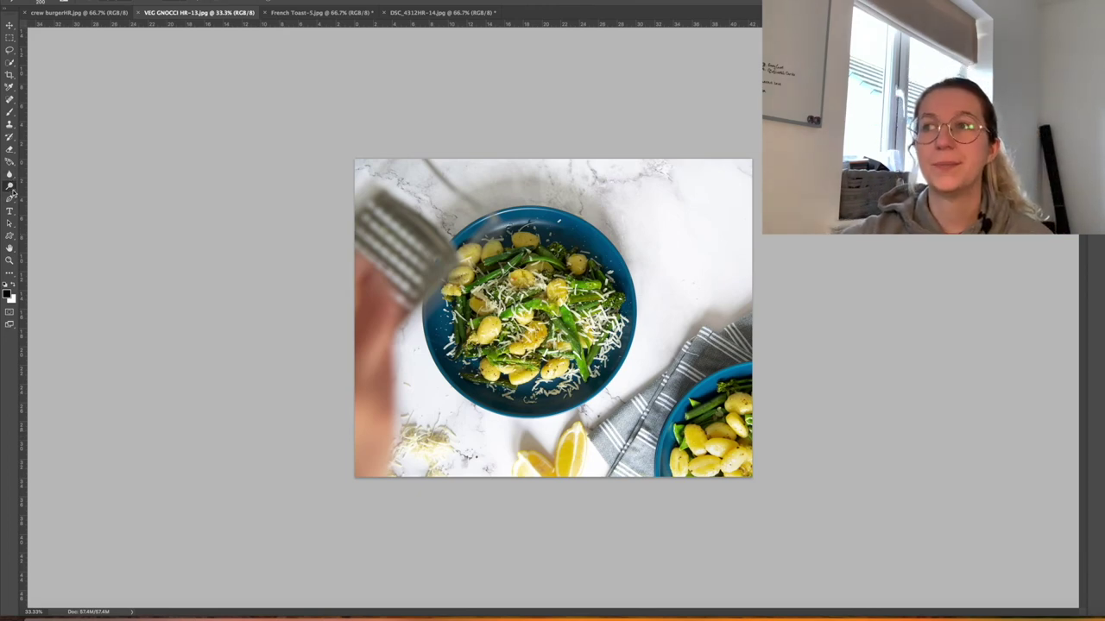
# Choose the Burn Tool and darken the area beside the grated cheese in the lower left.
pyautogui.rightClick(10, 188)
pyautogui.click(48, 197)
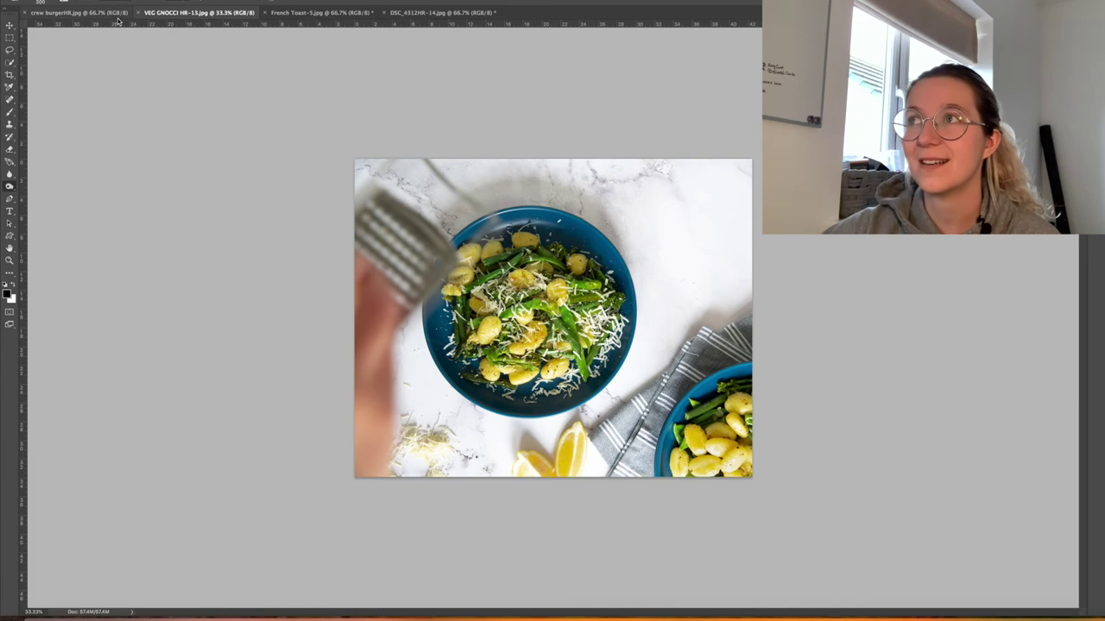
pyautogui.click(435, 453)
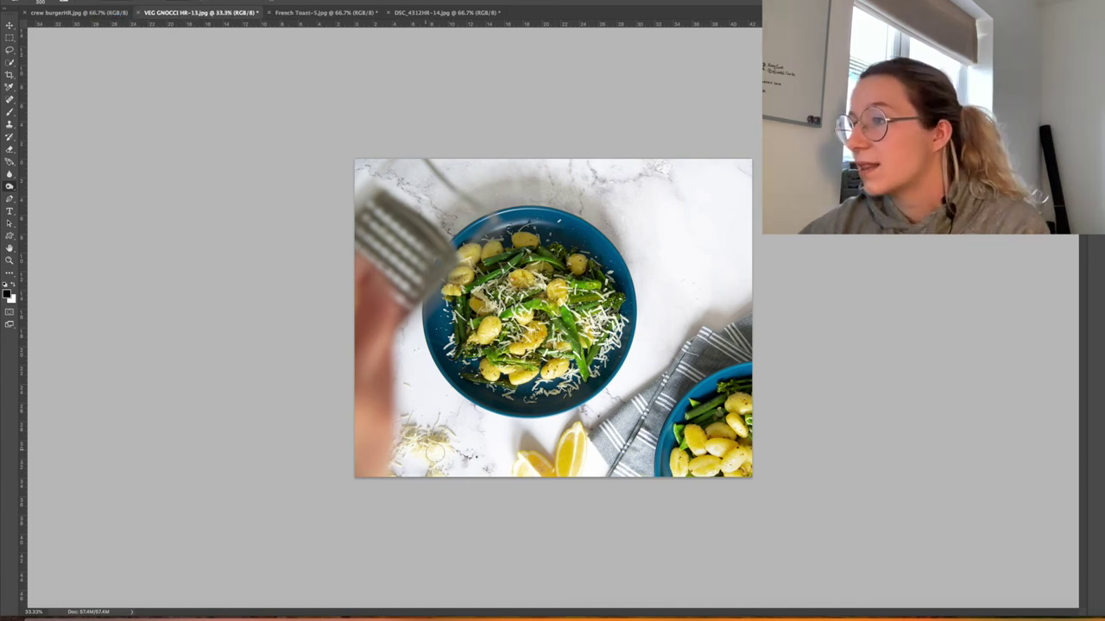